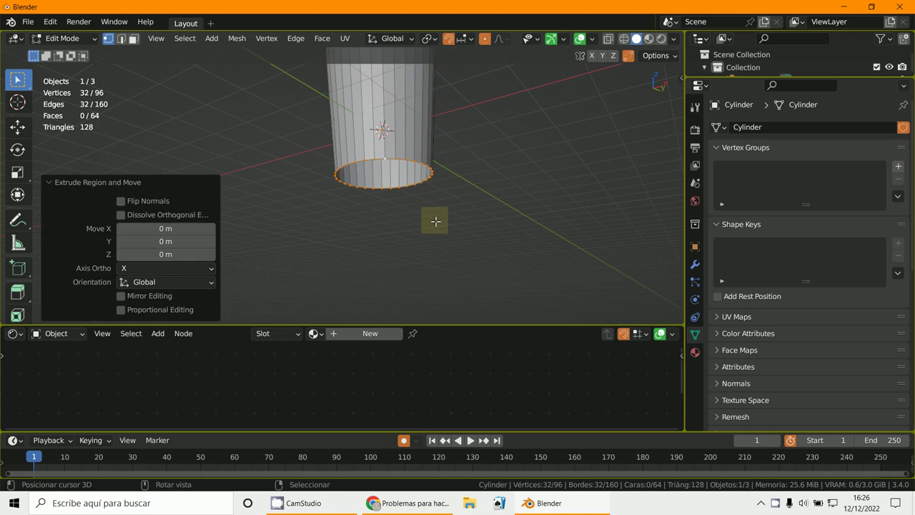
# Step: Close the cylinder's open bottom by merging the extruded bottom edge ring at its center
pyautogui.press('s')
pyautogui.click(436, 221)
pyautogui.press('m')
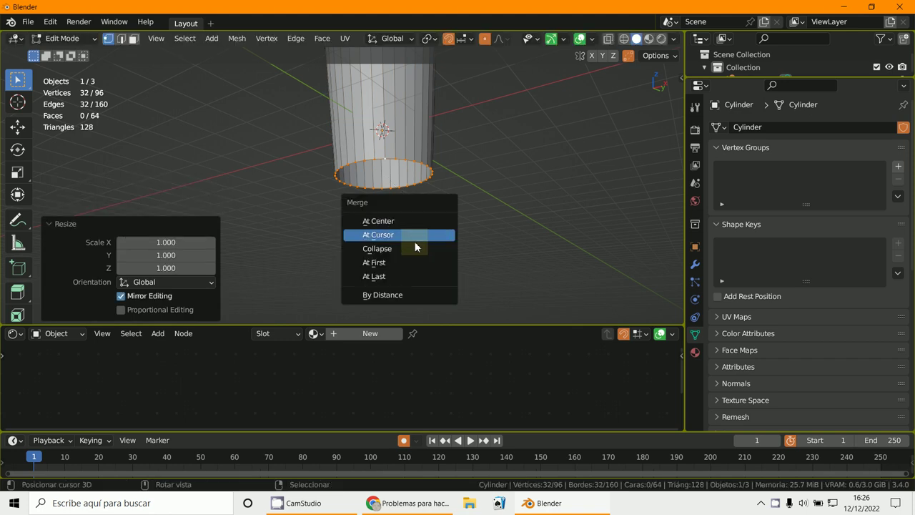
pyautogui.click(408, 221)
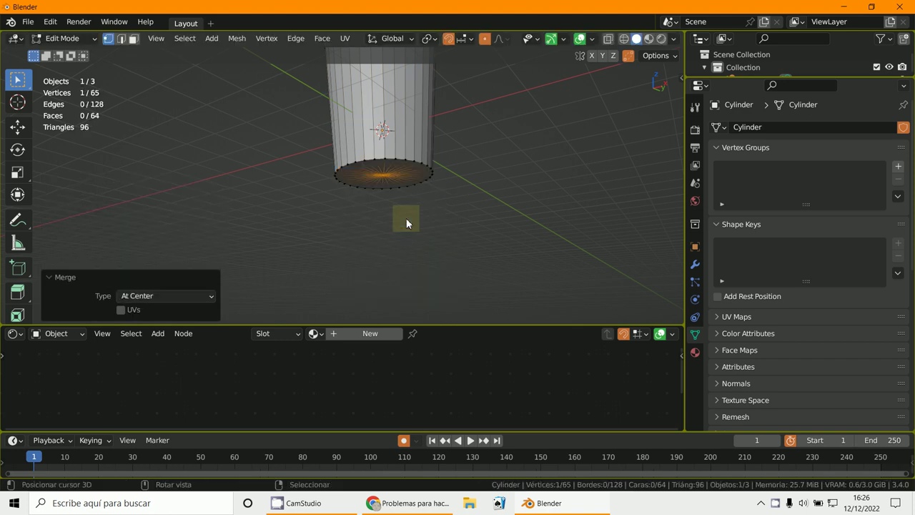
# Step: Return to Object Mode and add a Solidify modifier to the cylinder
pyautogui.moveTo(407, 218); pyautogui.dragTo(443, 212, button='middle')
pyautogui.click(50, 40)
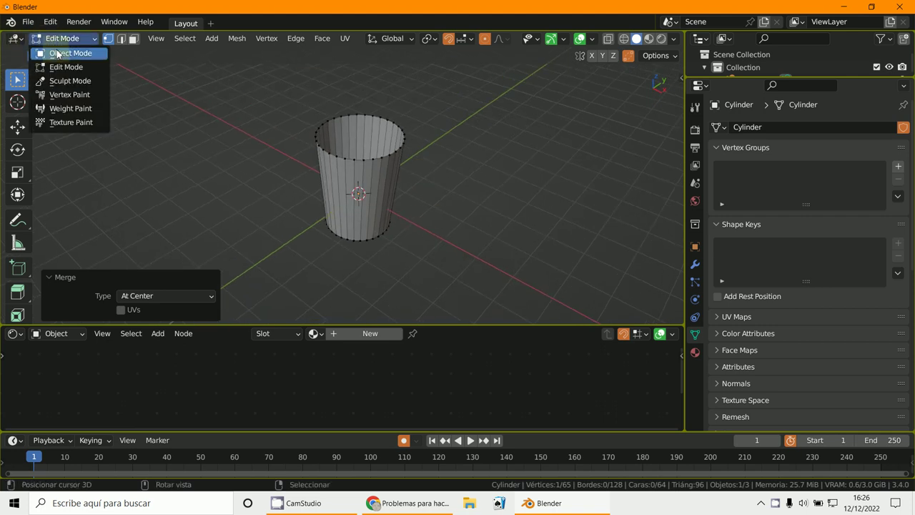
pyautogui.click(64, 40)
pyautogui.click(705, 263)
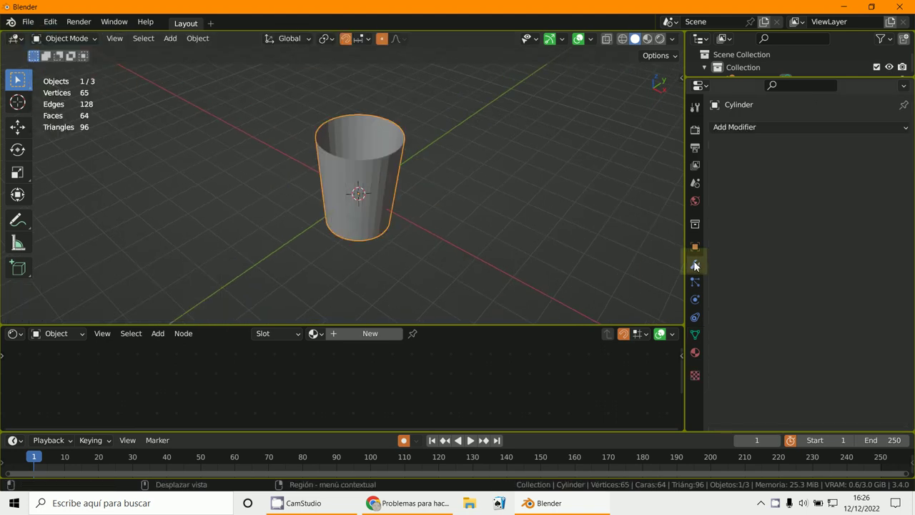
pyautogui.click(749, 126)
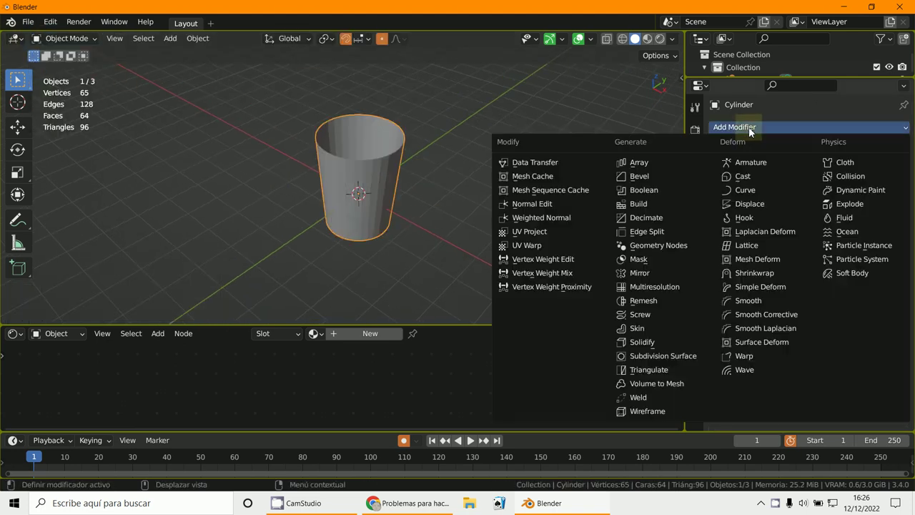
pyautogui.click(663, 342)
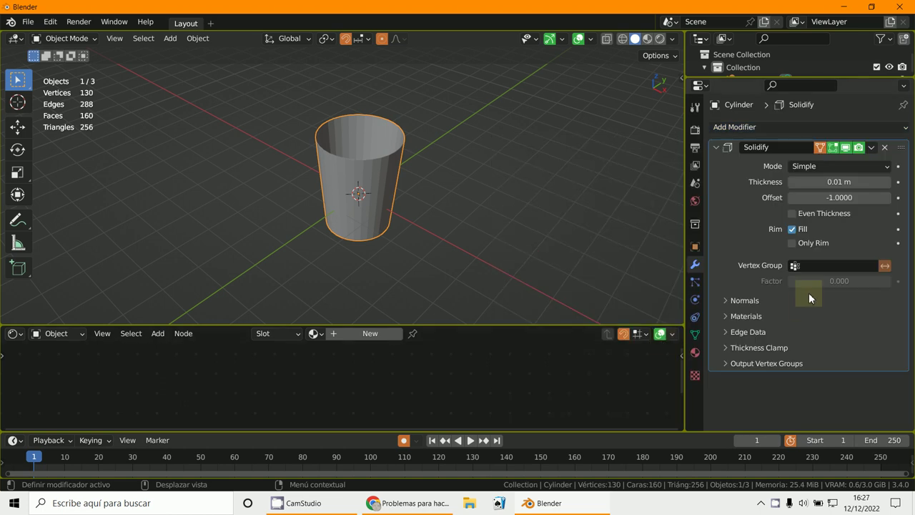
# Step: Set the Solidify modifier's offset to 0 and its thickness to 0.07 m
pyautogui.click(837, 198)
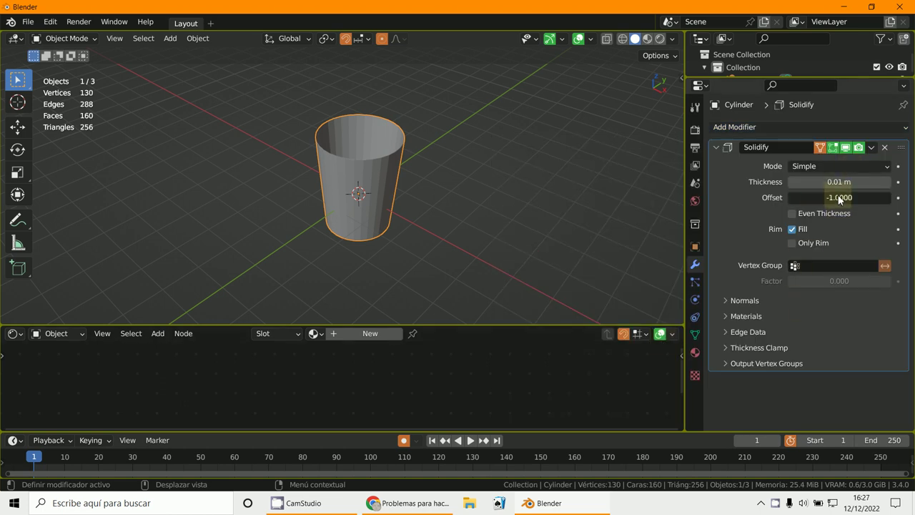
pyautogui.write('0')
pyautogui.press('Return')
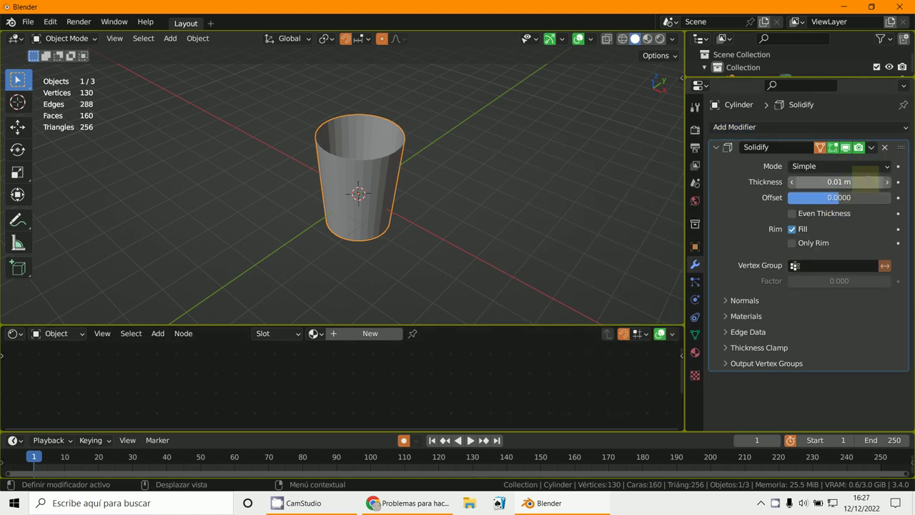
pyautogui.click(887, 183)
pyautogui.click(887, 183)
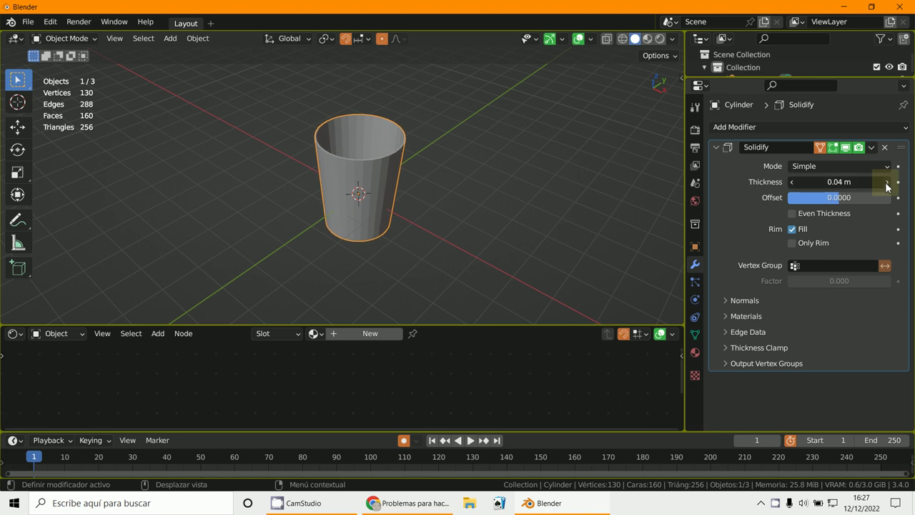
pyautogui.click(886, 183)
pyautogui.click(887, 183)
pyautogui.click(886, 183)
pyautogui.scroll(4, 456, 198)
pyautogui.scroll(-5, 465, 153)
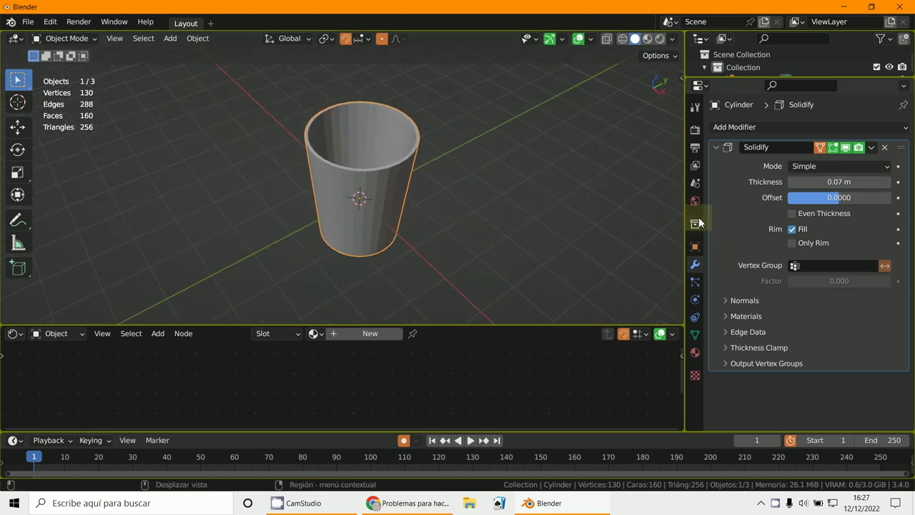
# Step: Create a new material for the cup and enlarge the shader node editor
pyautogui.click(695, 353)
pyautogui.click(798, 182)
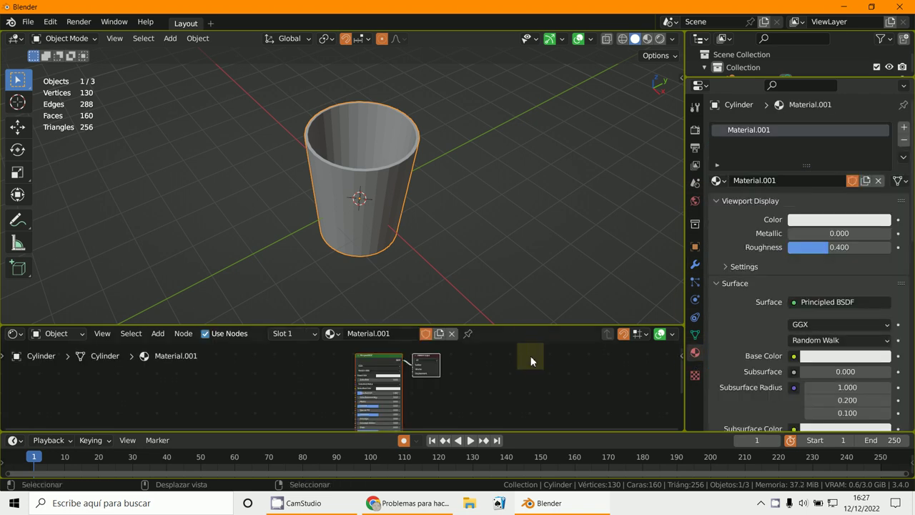
pyautogui.moveTo(530, 325); pyautogui.dragTo(573, 208)
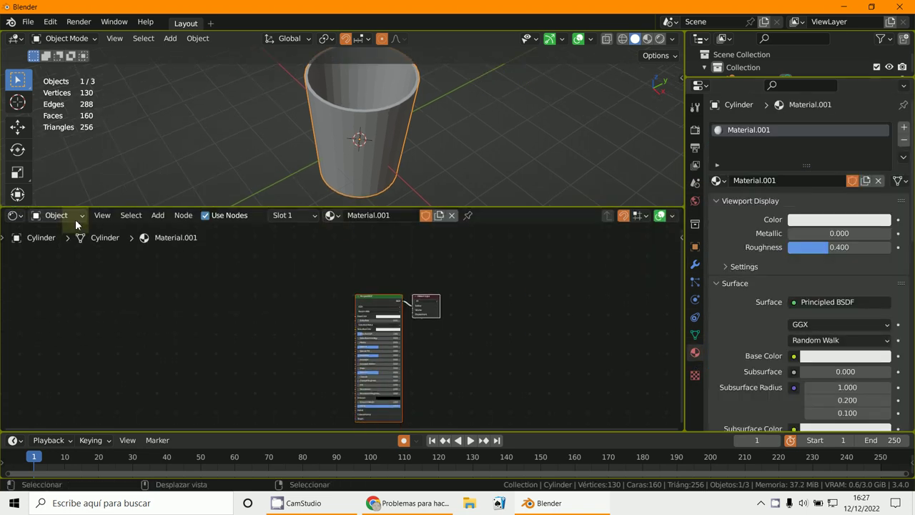
pyautogui.click(14, 215)
pyautogui.click(48, 331)
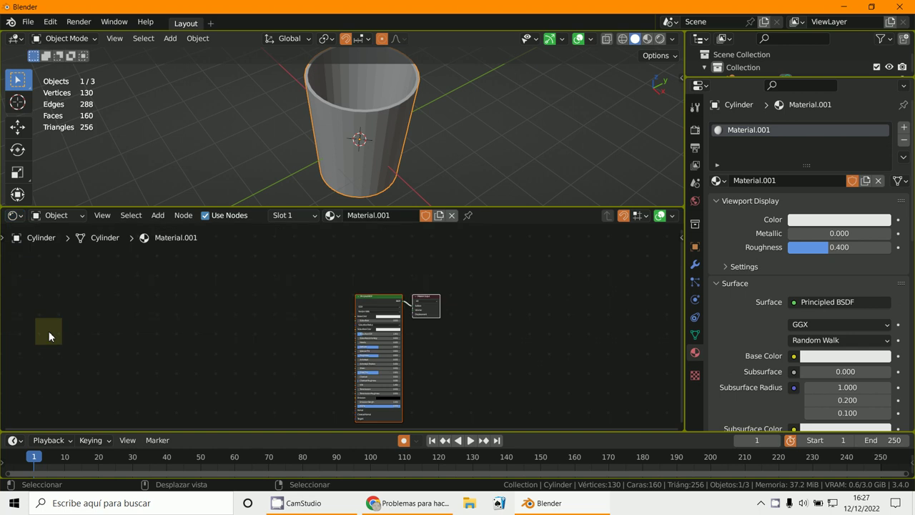
# Step: Set the roughness of the cup material's Principled BSDF to 0
pyautogui.scroll(4, 459, 341)
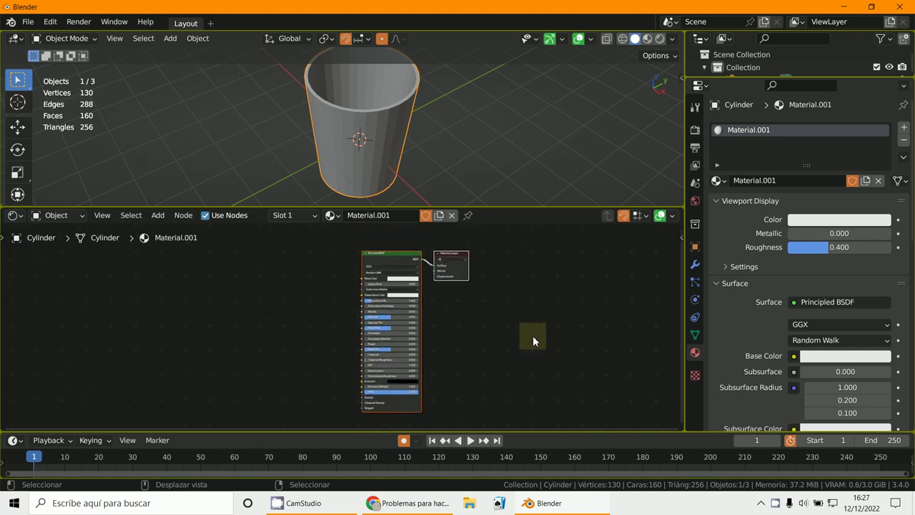
pyautogui.scroll(-6, 758, 319)
pyautogui.scroll(3, 490, 343)
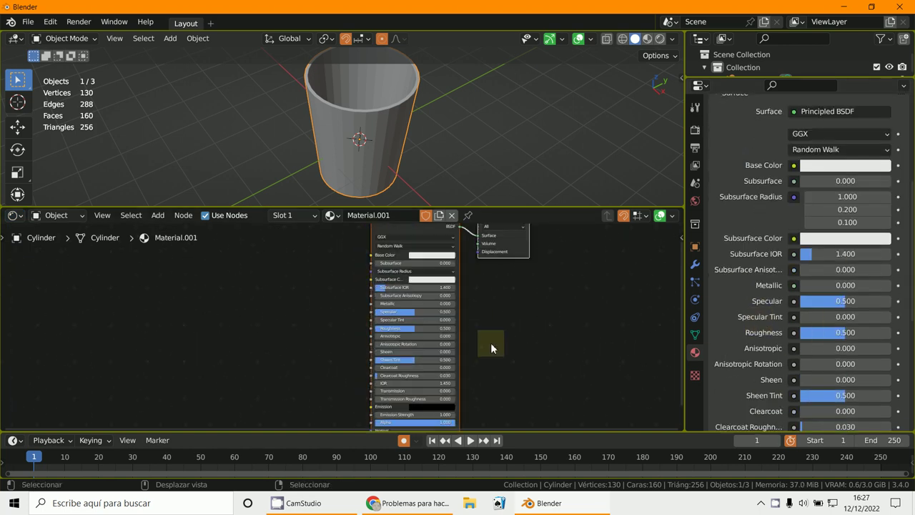
pyautogui.scroll(5, 529, 324)
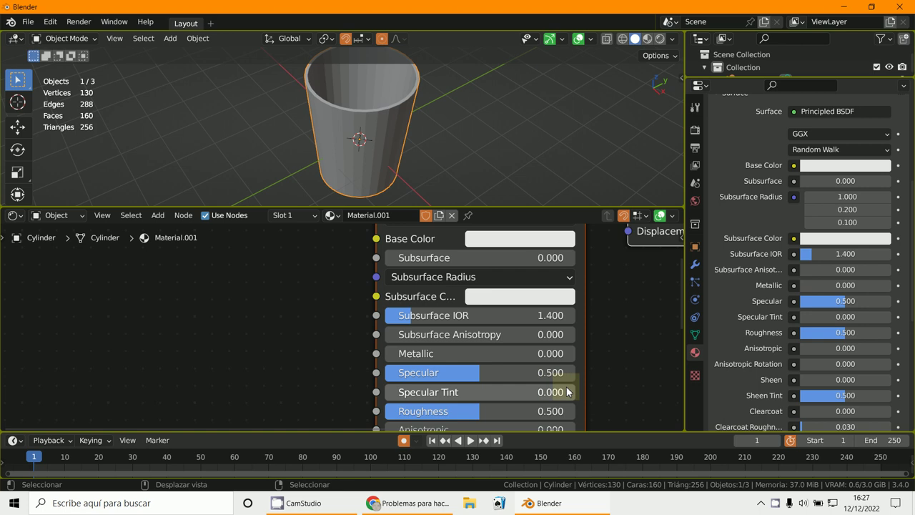
pyautogui.click(433, 345)
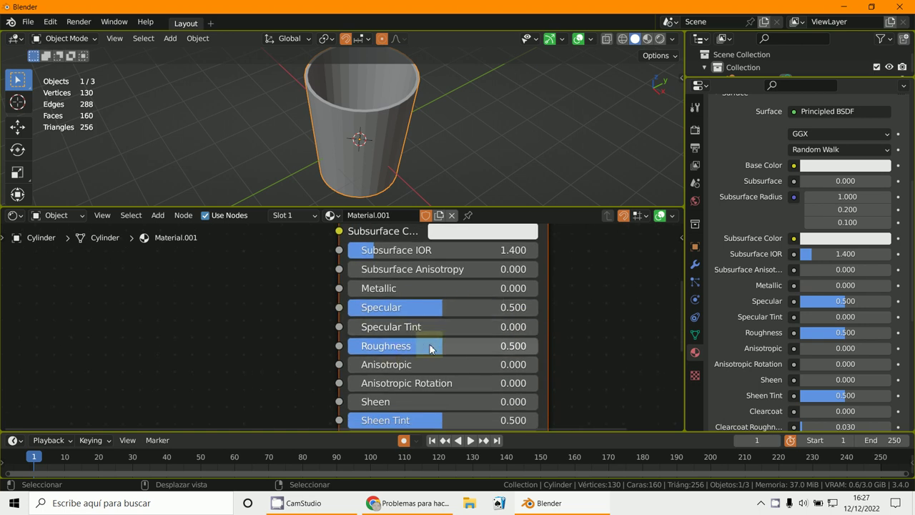
pyautogui.write('0')
pyautogui.press('Return')
# Step: Raise the transmission of the cup material's Principled BSDF to 1.000
pyautogui.scroll(-2, 556, 364)
pyautogui.moveTo(556, 363); pyautogui.dragTo(555, 263, button='middle')
pyautogui.scroll(3, 553, 298)
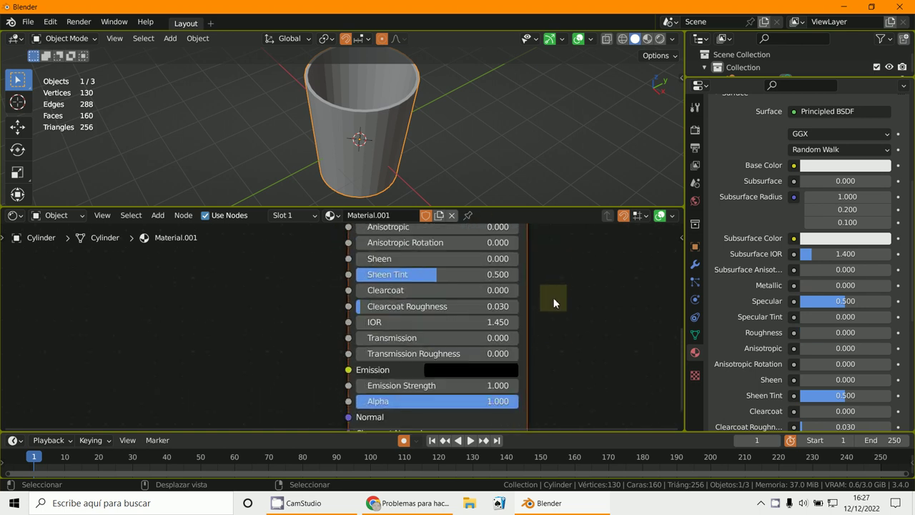
pyautogui.moveTo(400, 339); pyautogui.dragTo(532, 338)
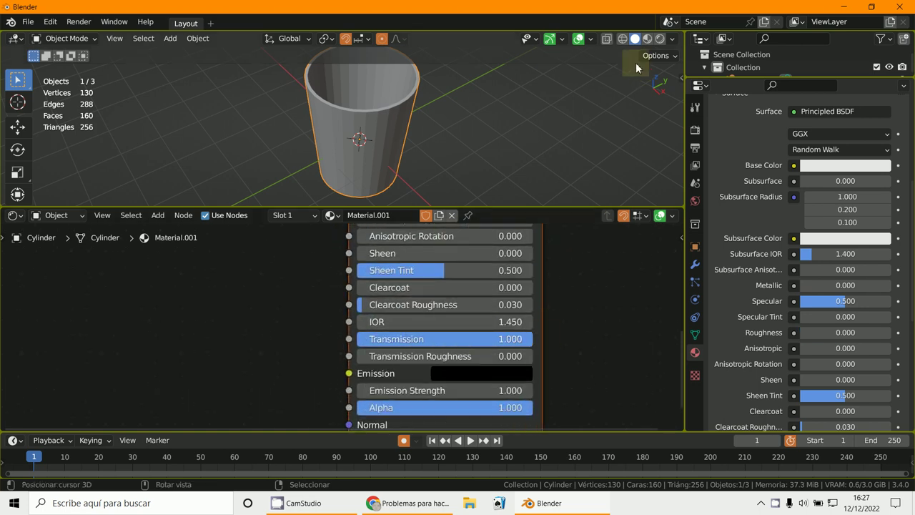
# Step: Switch the 3D viewport to rendered shading and align the camera to the current view of the cup
pyautogui.click(659, 39)
pyautogui.scroll(-2, 493, 189)
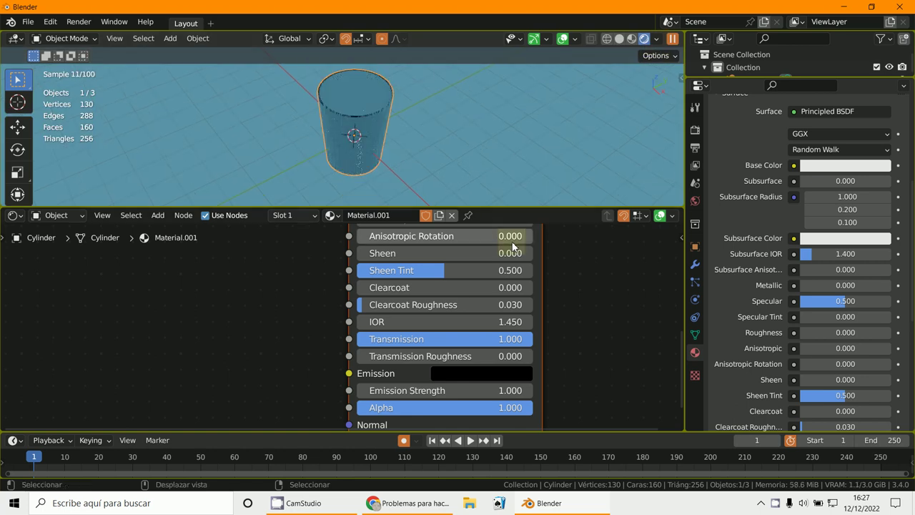
pyautogui.moveTo(521, 194); pyautogui.dragTo(505, 167, button='middle')
pyautogui.press('ctrl+alt+KP_0')
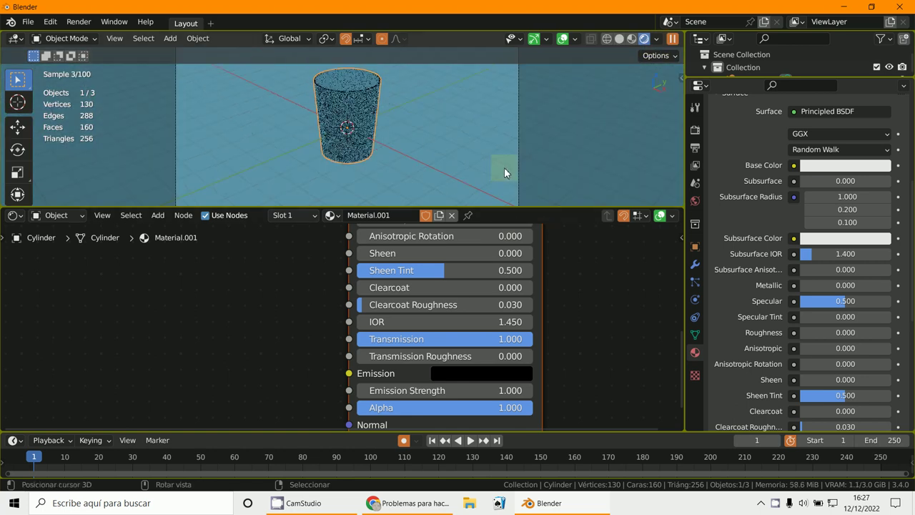
pyautogui.moveTo(484, 208); pyautogui.dragTo(457, 362)
pyautogui.moveTo(429, 315); pyautogui.dragTo(410, 286, button='middle')
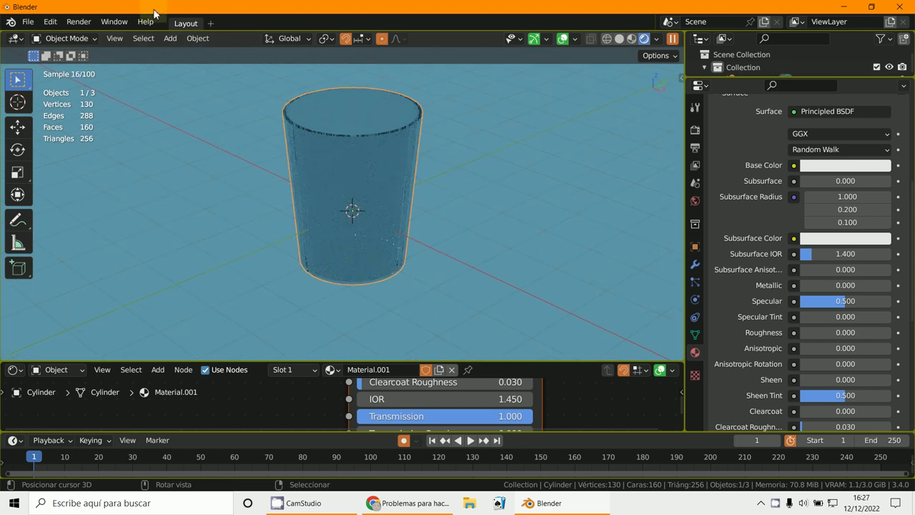
# Step: Add a plane and move it down about 1.24 m along Z to the base of the cup
pyautogui.click(169, 38)
pyautogui.moveTo(182, 52)
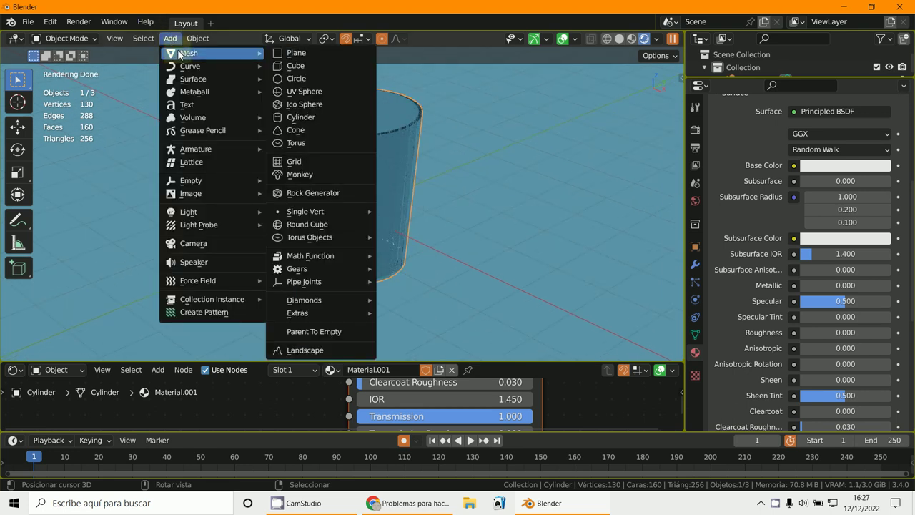
pyautogui.click(297, 52)
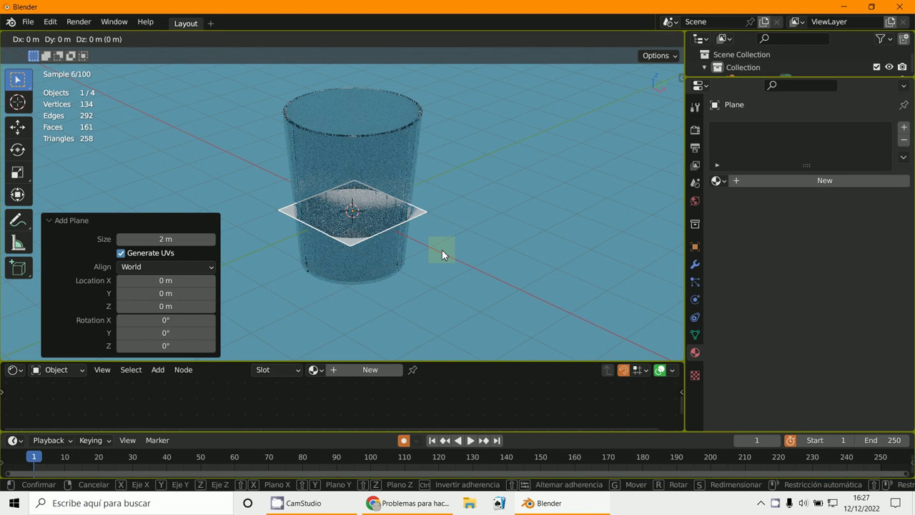
pyautogui.press('g')
pyautogui.press('z')
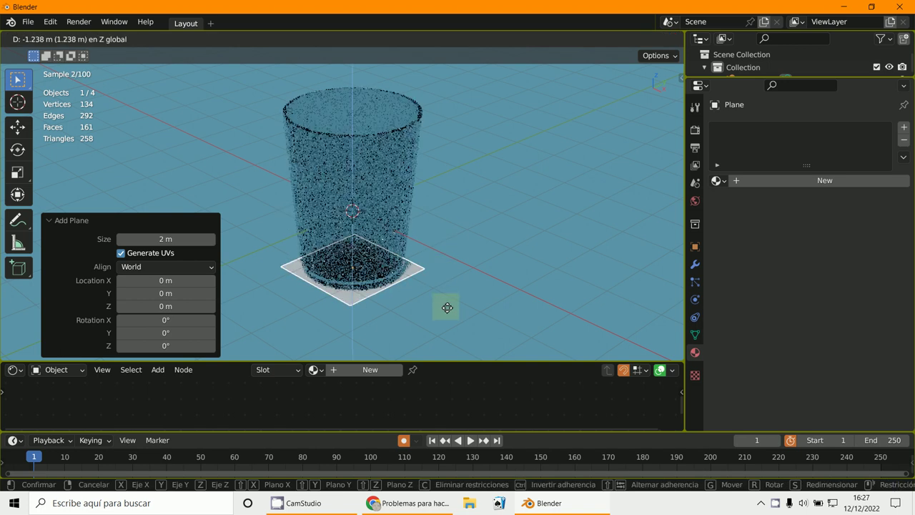
pyautogui.click(446, 307)
# Step: Scale the plane uniformly by about 11.82 as a floor, and select the cup
pyautogui.press('s')
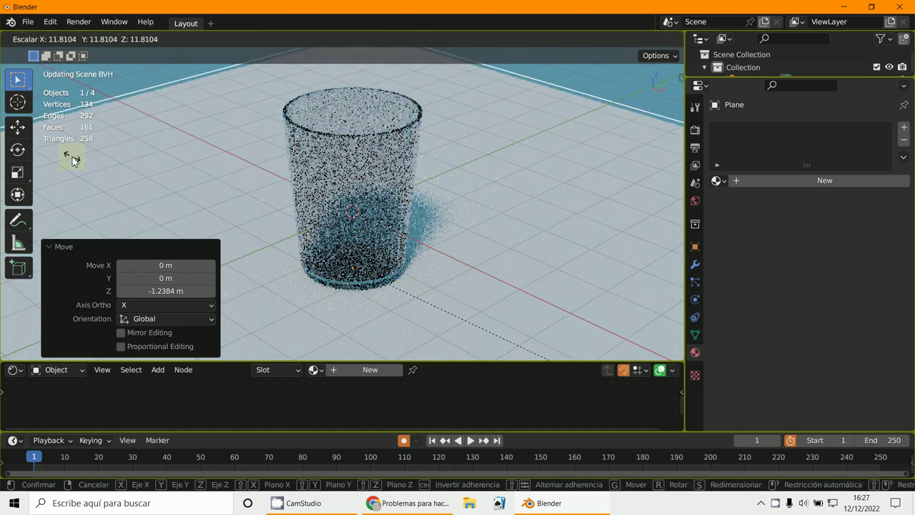
pyautogui.click(73, 157)
pyautogui.scroll(4, 374, 223)
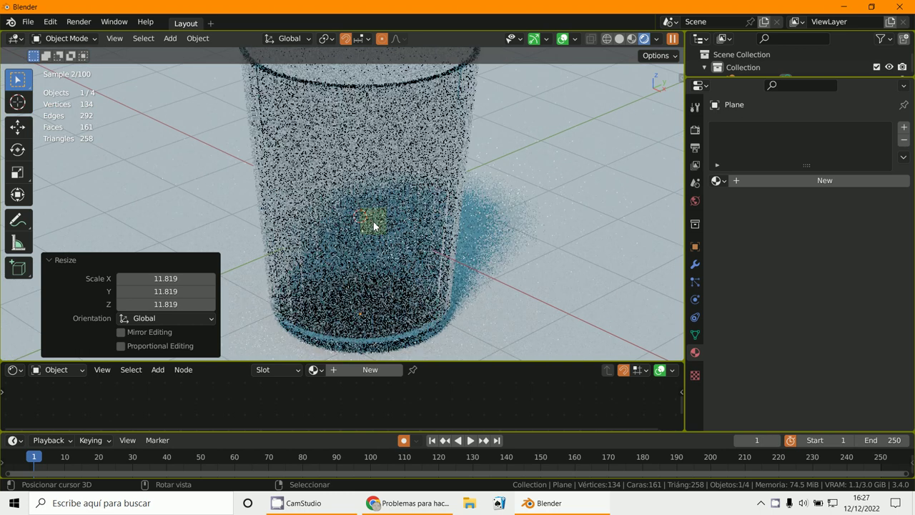
pyautogui.click(375, 221)
pyautogui.scroll(-4, 373, 221)
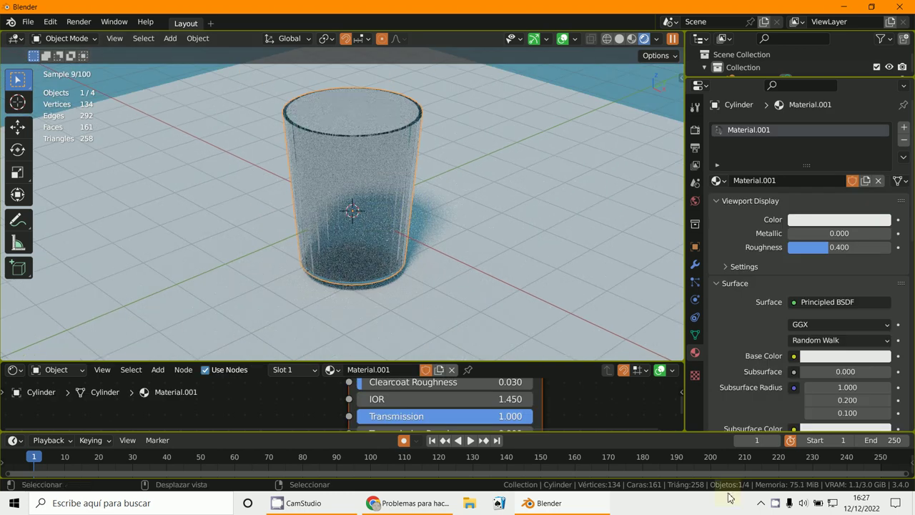
# Step: Switch to Chrome, look through the HDR page on soliman.jimdofree.com for environment image types and videos, and return to Blender
pyautogui.click(439, 506)
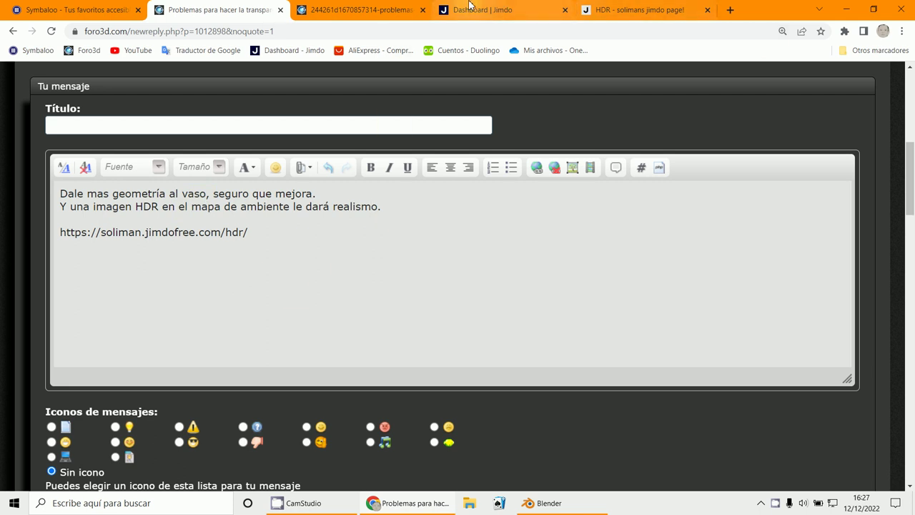
pyautogui.click(501, 10)
pyautogui.click(643, 10)
pyautogui.scroll(-3, 489, 237)
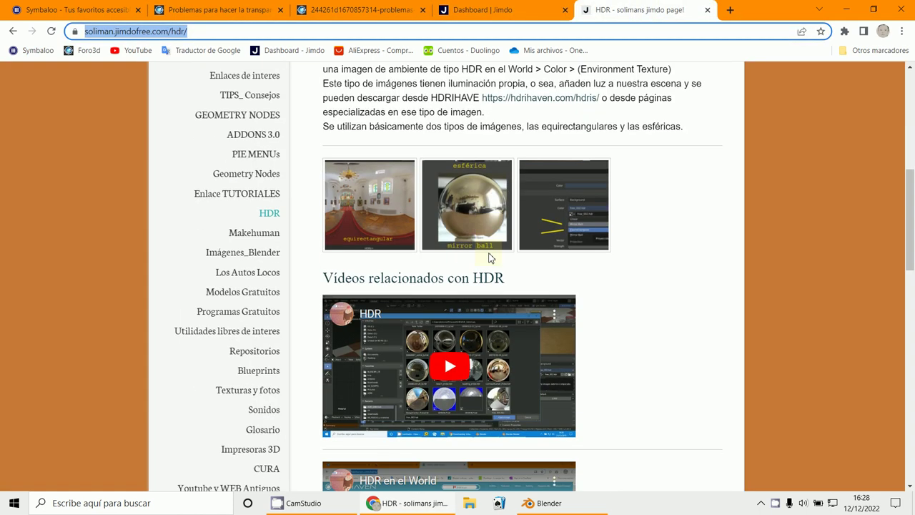
pyautogui.scroll(-10, 450, 343)
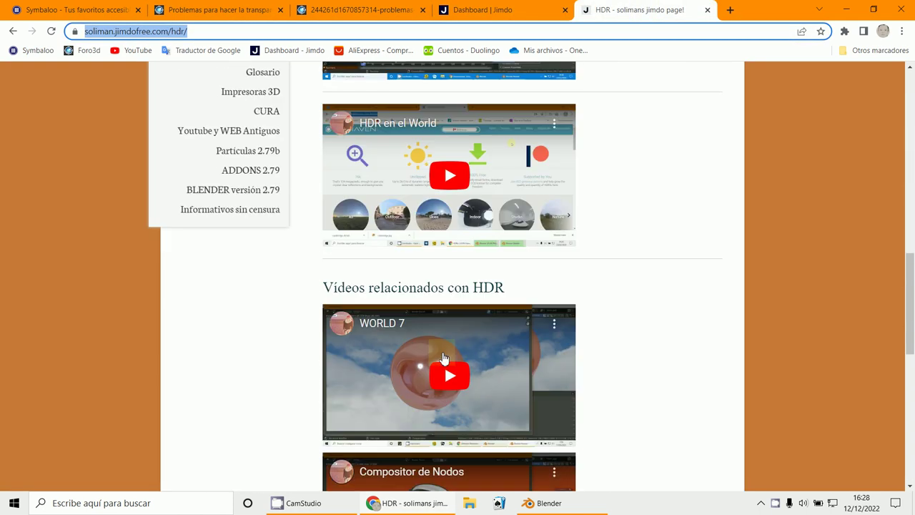
pyautogui.scroll(5, 422, 308)
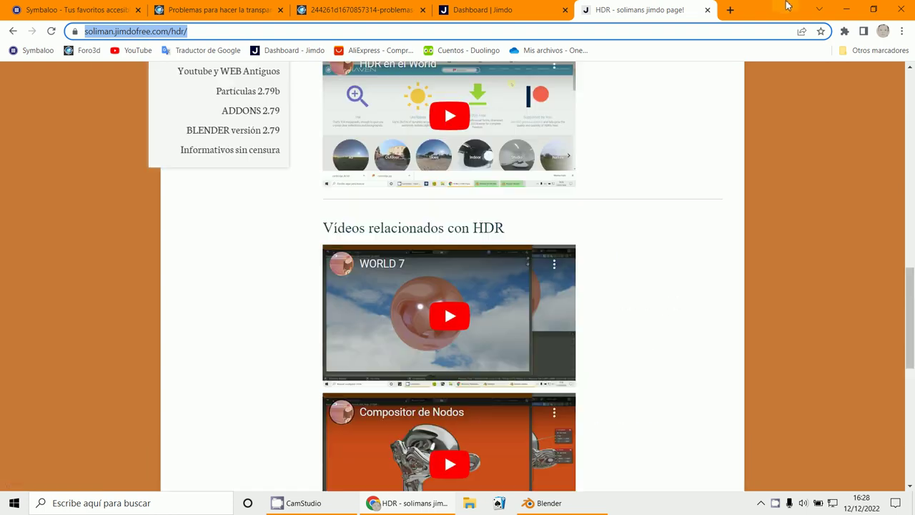
pyautogui.click(846, 11)
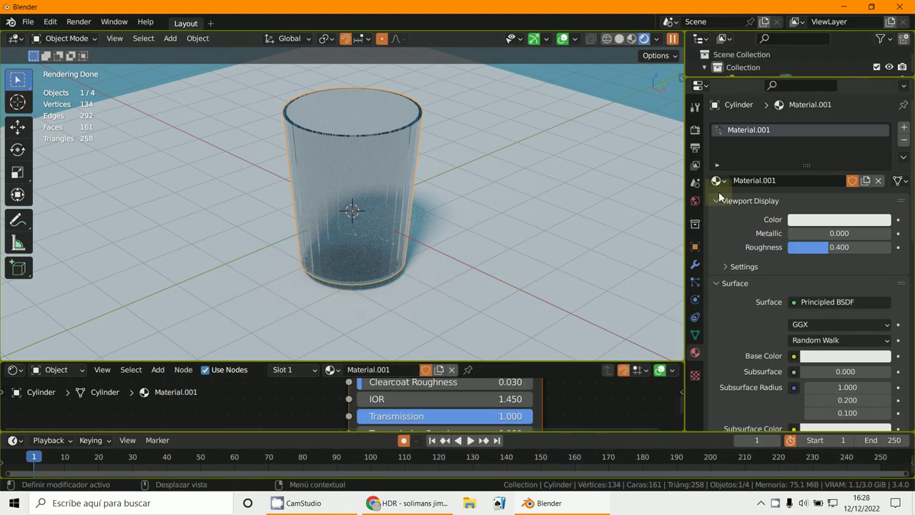
# Step: Give the world background an Environment Texture and load free_004.hdr from the HDR_Esfericas folder
pyautogui.click(694, 202)
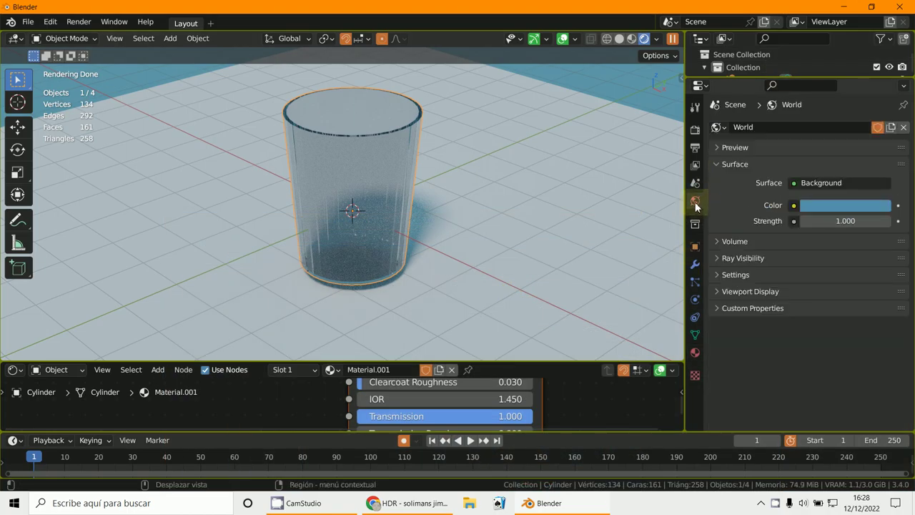
pyautogui.click(793, 205)
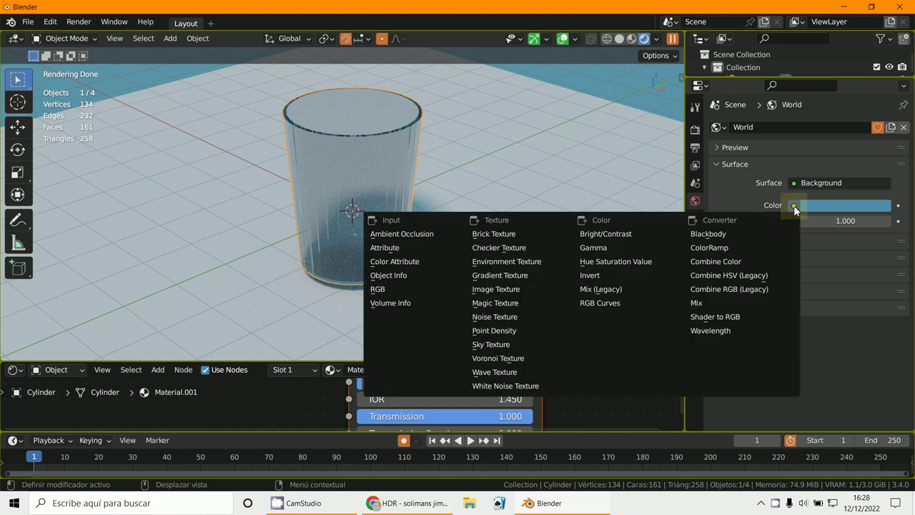
pyautogui.click(505, 262)
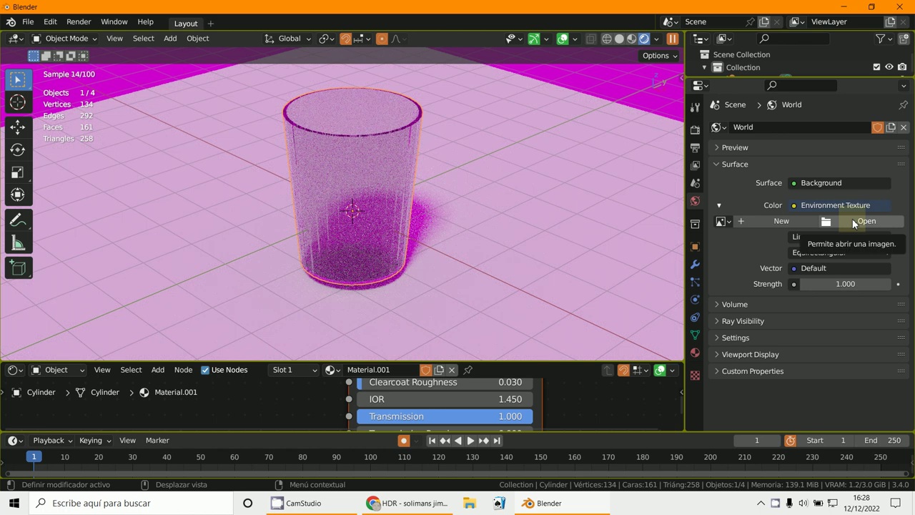
pyautogui.click(852, 222)
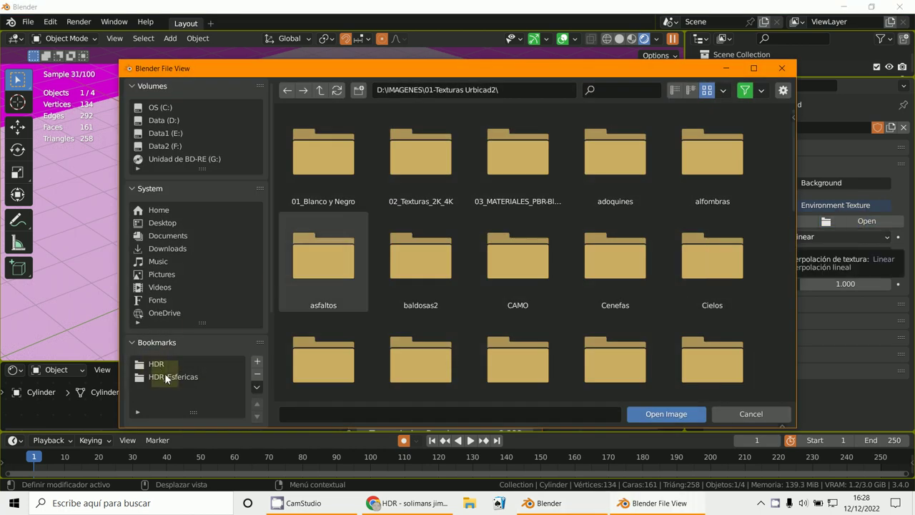
pyautogui.click(165, 377)
pyautogui.scroll(-8, 672, 189)
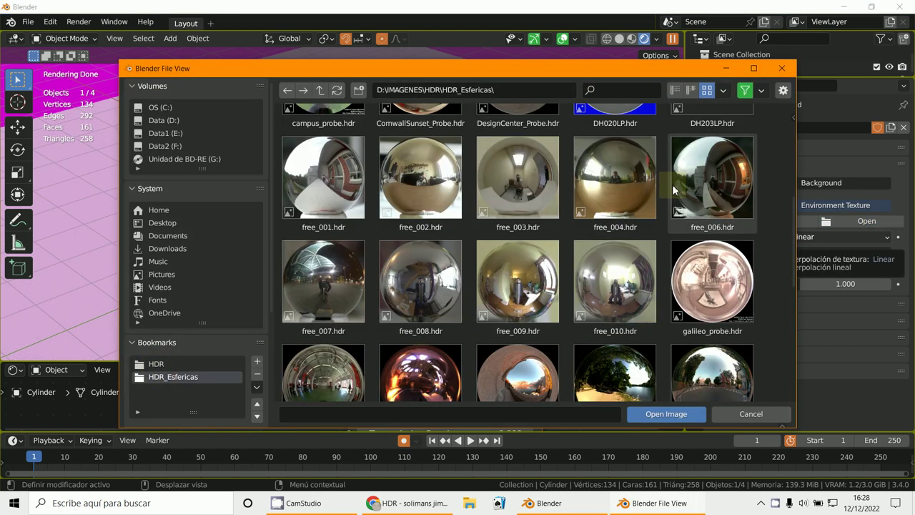
pyautogui.doubleClick(625, 165)
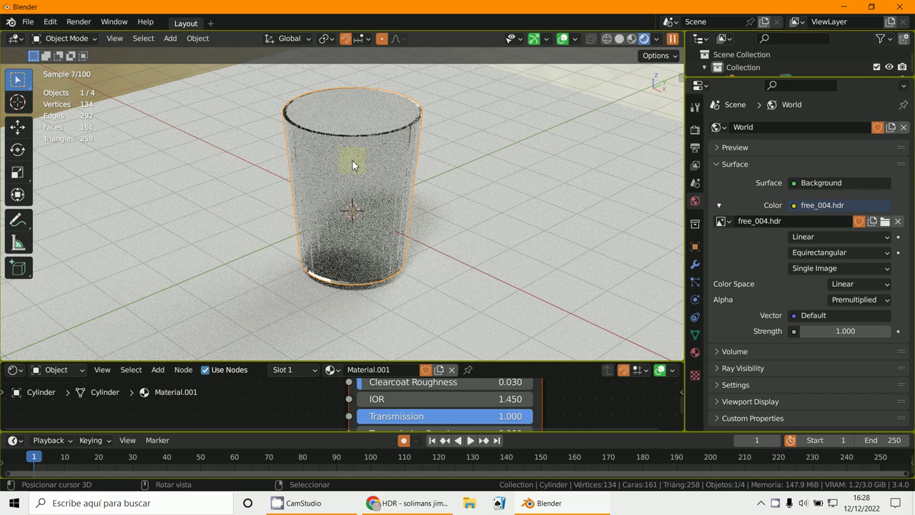
# Step: Put the cup in Edit Mode and switch the 3D viewport to solid shading
pyautogui.click(63, 38)
pyautogui.click(61, 65)
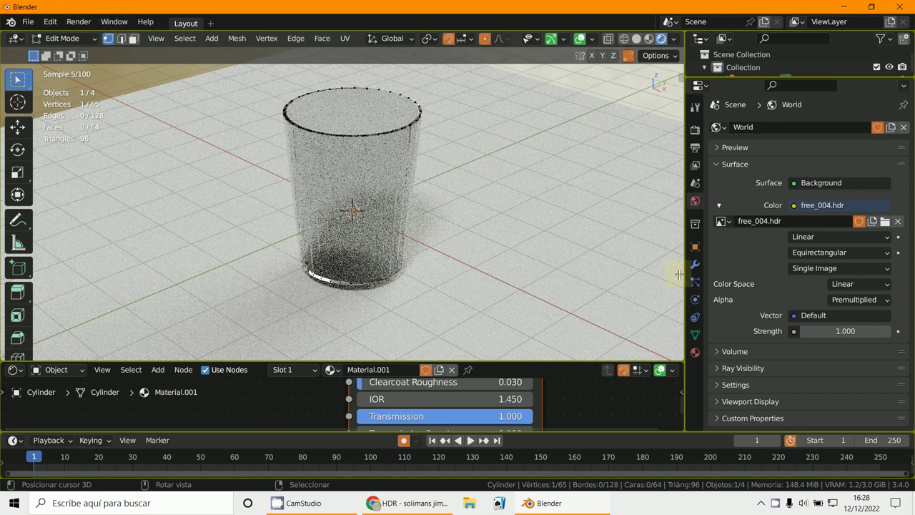
pyautogui.click(694, 264)
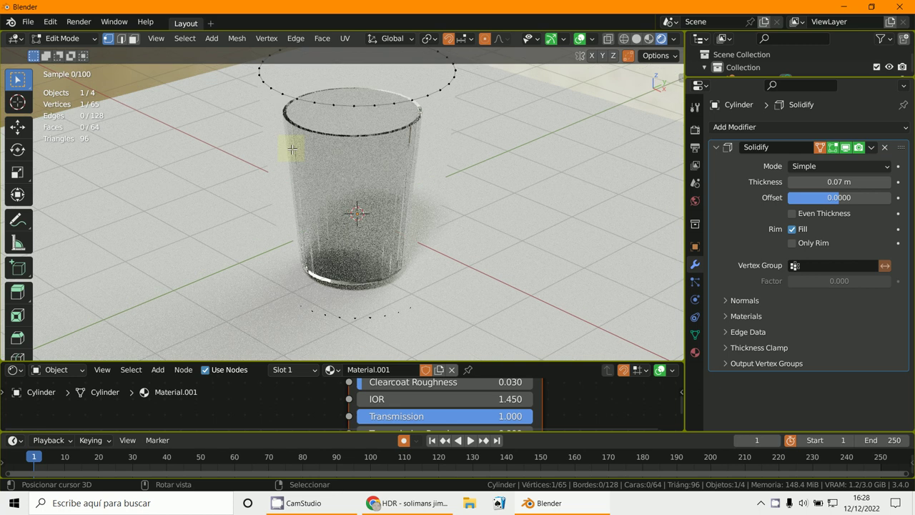
pyautogui.moveTo(292, 148); pyautogui.dragTo(435, 176, button='middle')
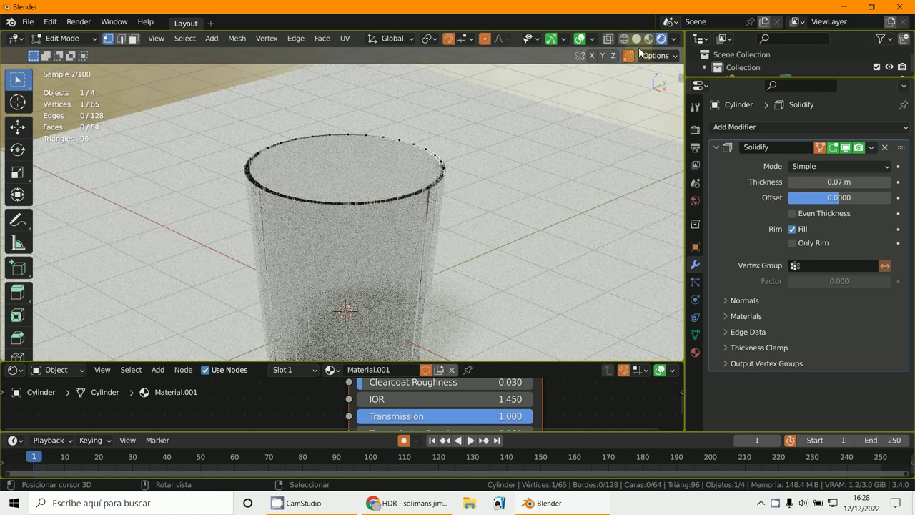
pyautogui.press('z')
pyautogui.click(358, 235)
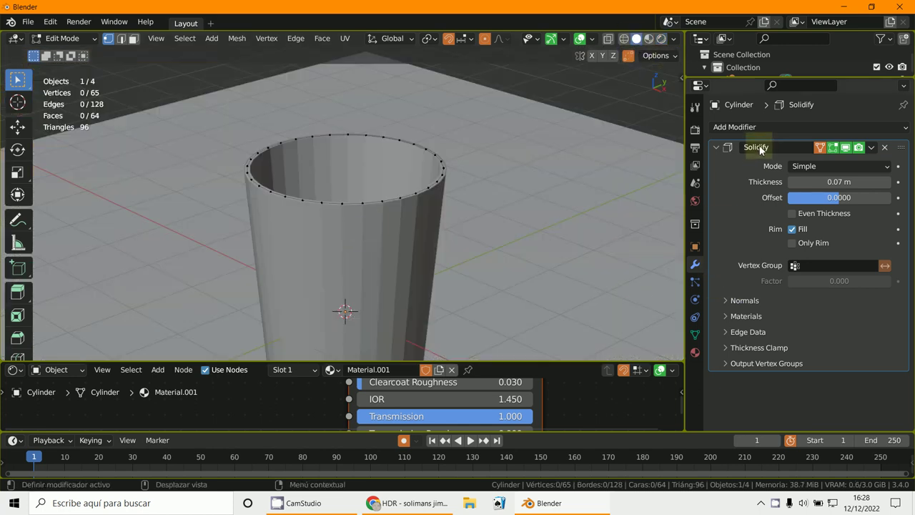
# Step: Return to Object Mode and apply the cup's Solidify modifier
pyautogui.click(871, 147)
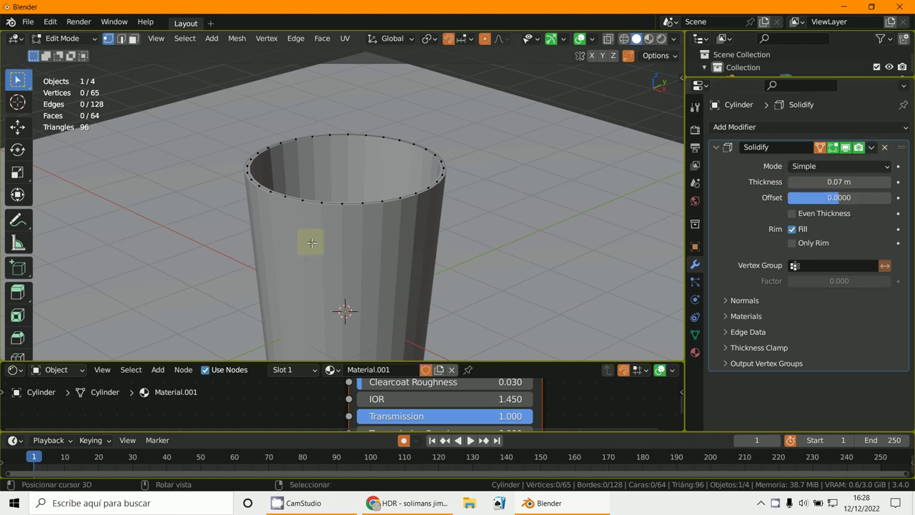
pyautogui.click(55, 41)
pyautogui.click(57, 54)
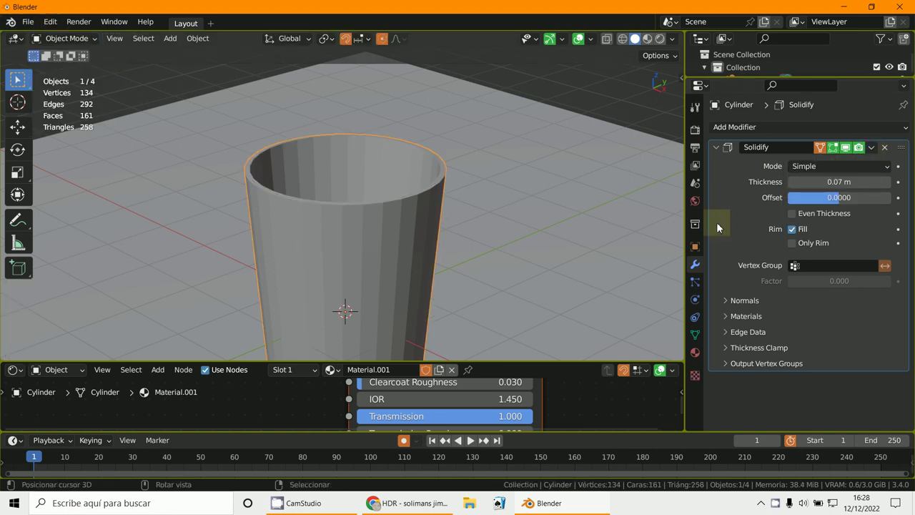
pyautogui.click(871, 147)
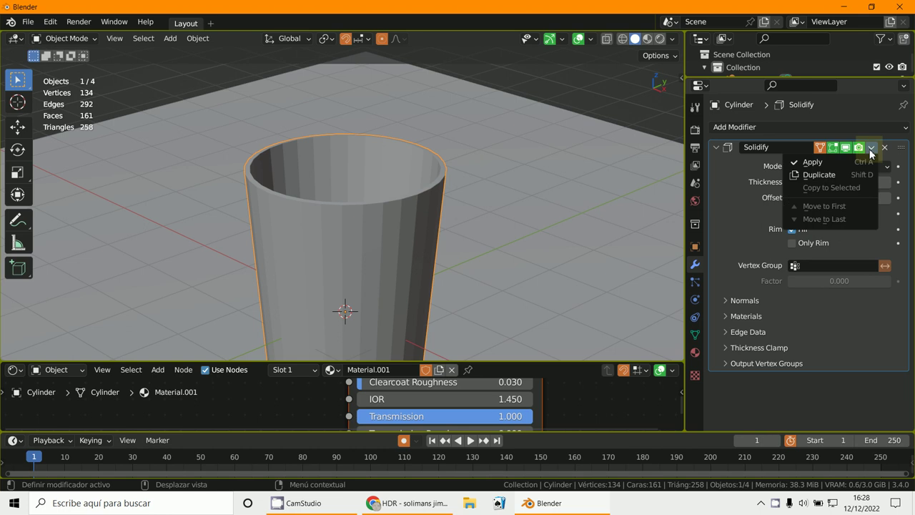
pyautogui.click(809, 164)
# Step: In Edit Mode, add a single horizontal loop cut around the middle of the cup's outer wall
pyautogui.click(63, 37)
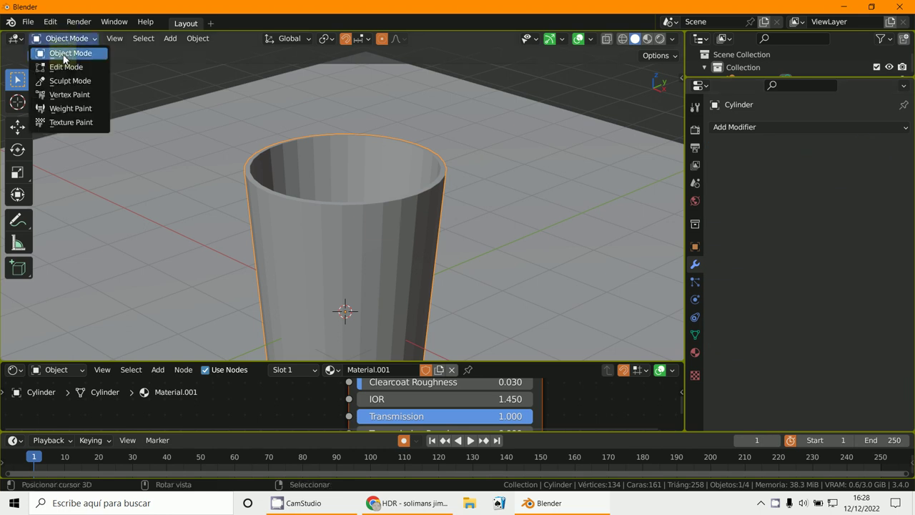
pyautogui.click(64, 66)
pyautogui.hotkey('ctrl', 'r')
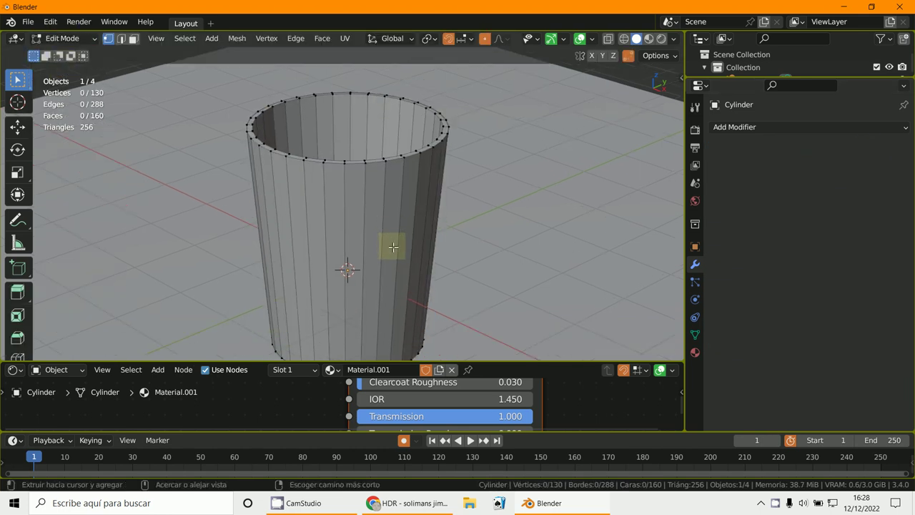
pyautogui.click(394, 246)
pyautogui.click(394, 247)
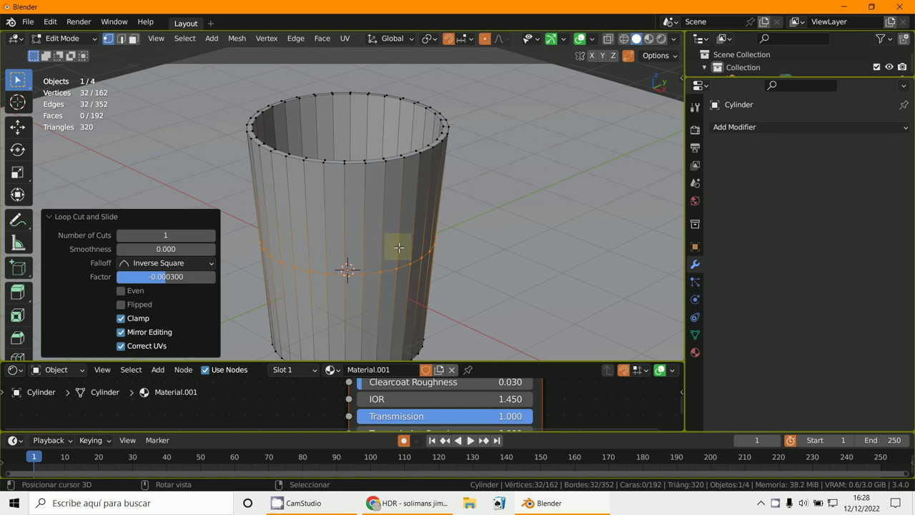
pyautogui.hotkey('ctrl', 'e')
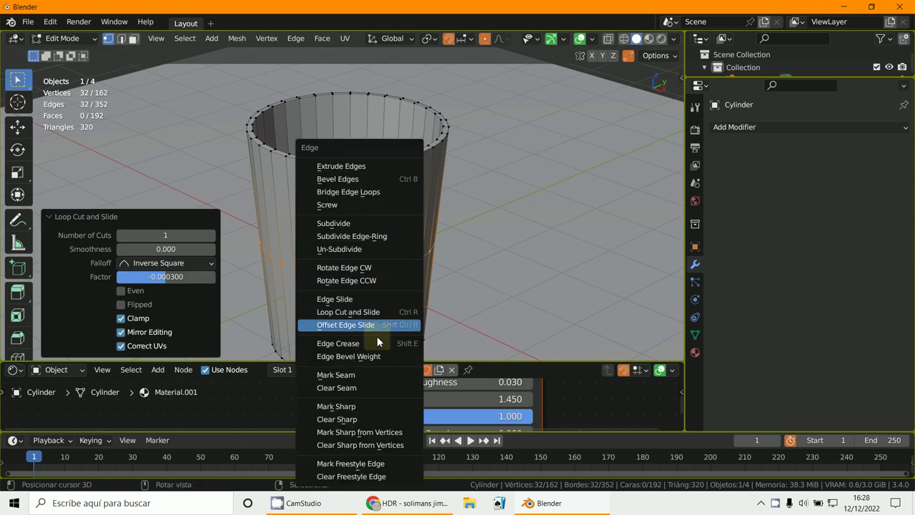
pyautogui.click(376, 299)
pyautogui.rightClick(385, 247)
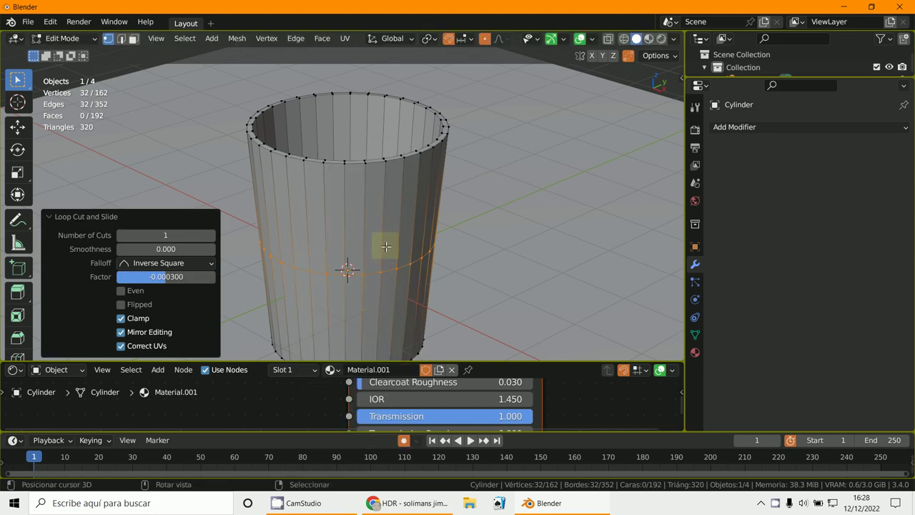
# Step: Slide the outer wall's edge loop up to just below the rim, with a factor of about -0.943
pyautogui.press('g')
pyautogui.press('g')
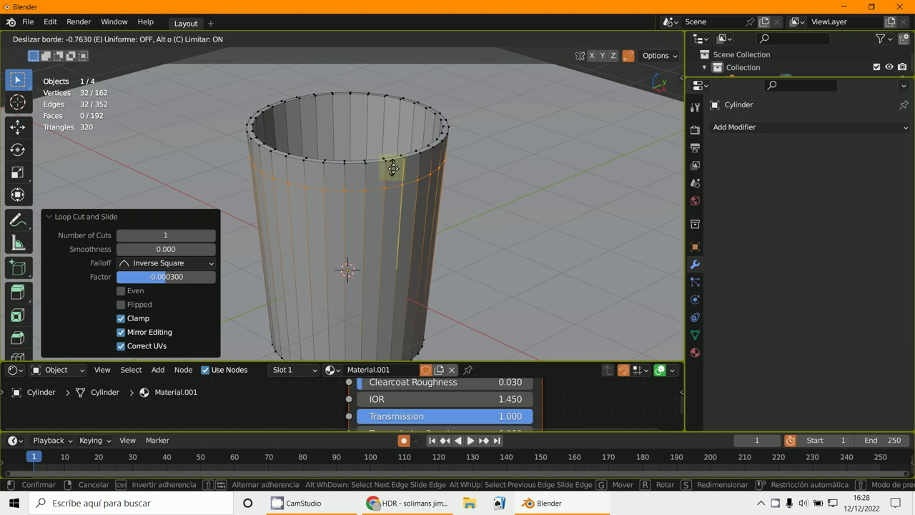
pyautogui.click(394, 148)
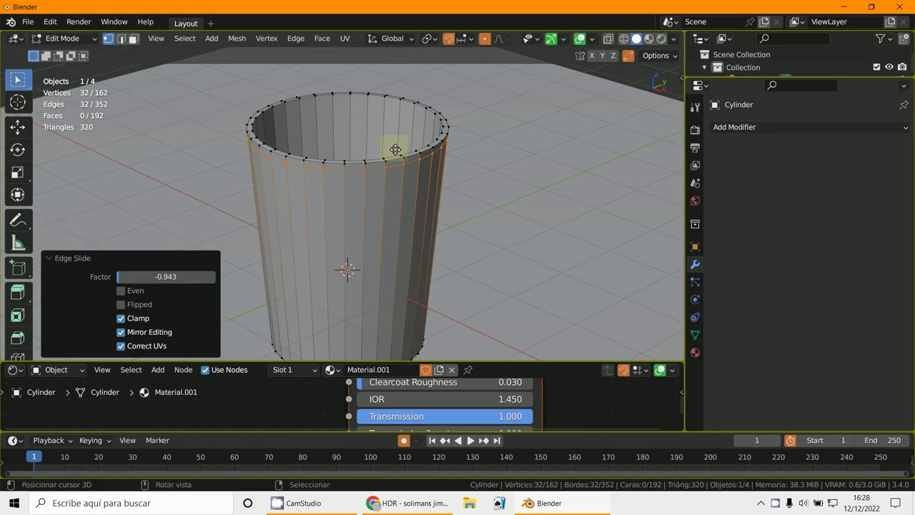
# Step: Add a loop cut around the cup's inner wall and slide it up close to the rim, with a factor of about -0.928
pyautogui.scroll(-6, 415, 164)
pyautogui.scroll(3, 423, 178)
pyautogui.moveTo(424, 181); pyautogui.dragTo(408, 180, button='middle')
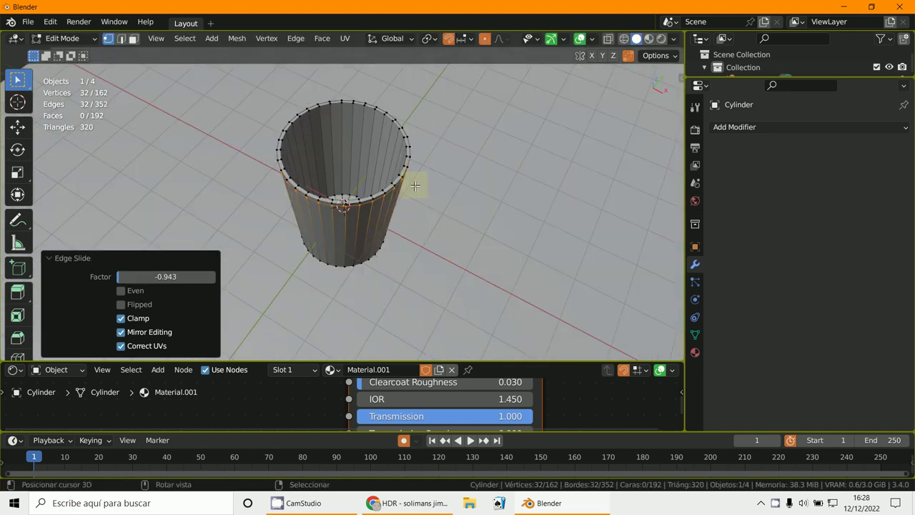
pyautogui.hotkey('ctrl', 'r')
pyautogui.click(372, 166)
pyautogui.rightClick(372, 165)
pyautogui.press('g')
pyautogui.press('g')
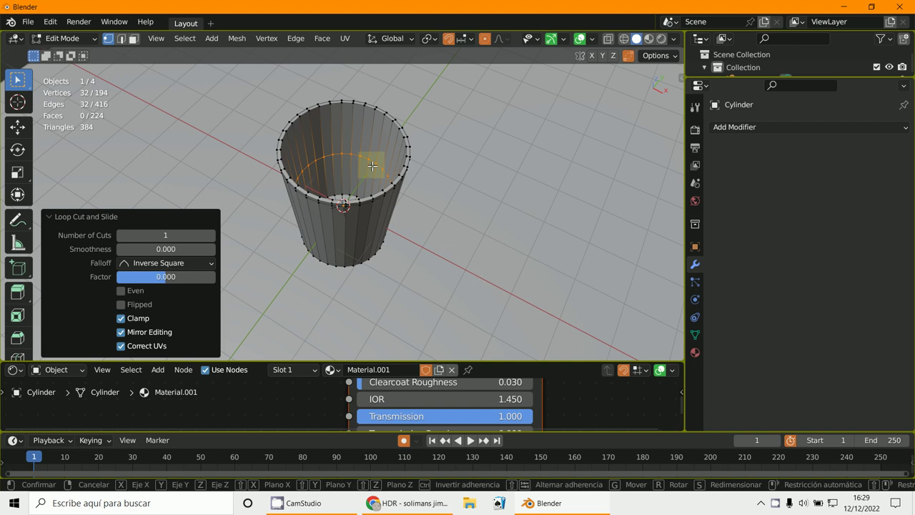
pyautogui.click(378, 125)
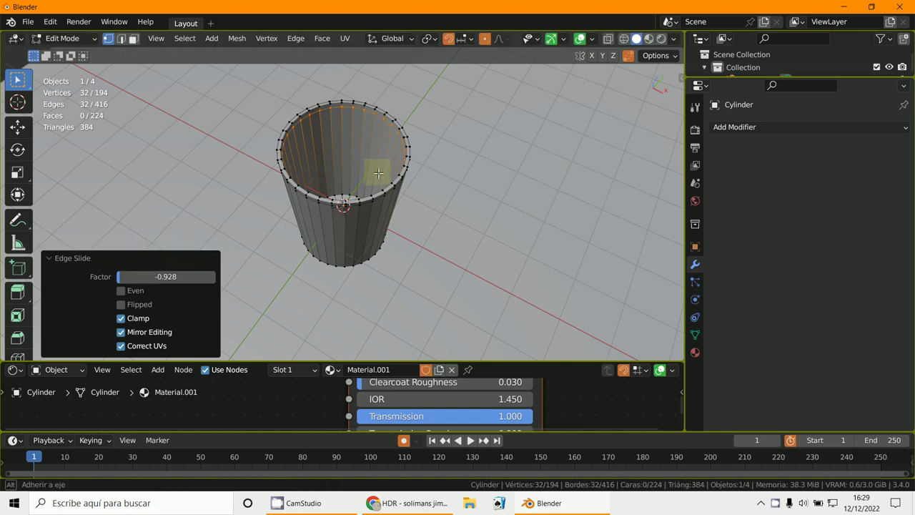
# Step: Add a centred loop cut along the rim's top face and raise it about 0.017 m along Z
pyautogui.scroll(6, 371, 171)
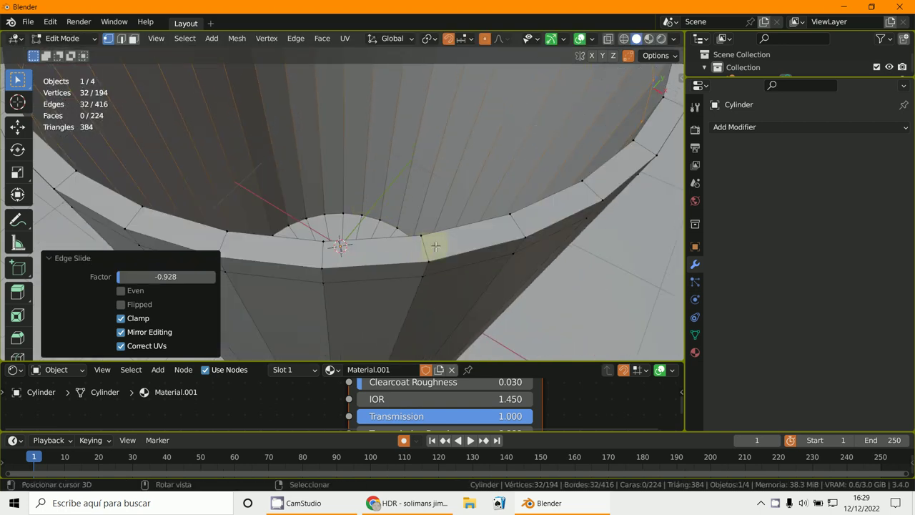
pyautogui.hotkey('ctrl', 'r')
pyautogui.click(429, 246)
pyautogui.rightClick(428, 244)
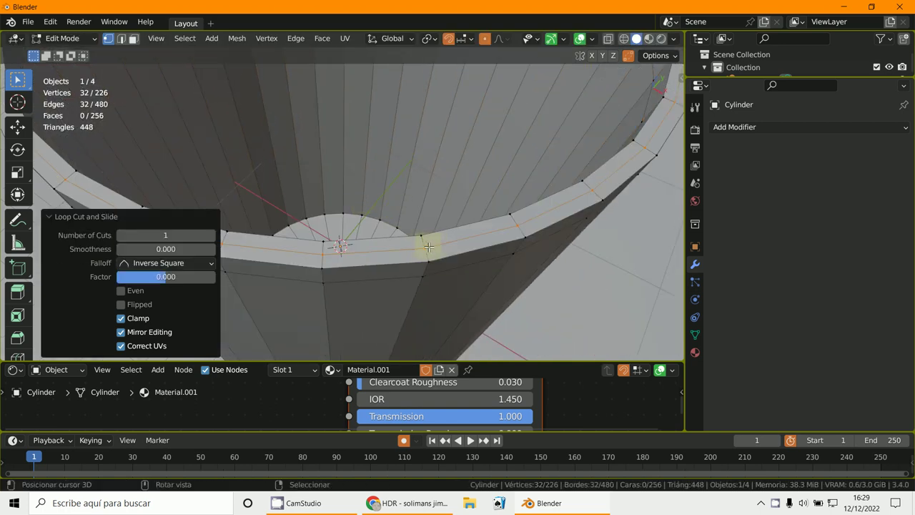
pyautogui.scroll(-5, 426, 241)
pyautogui.press('g')
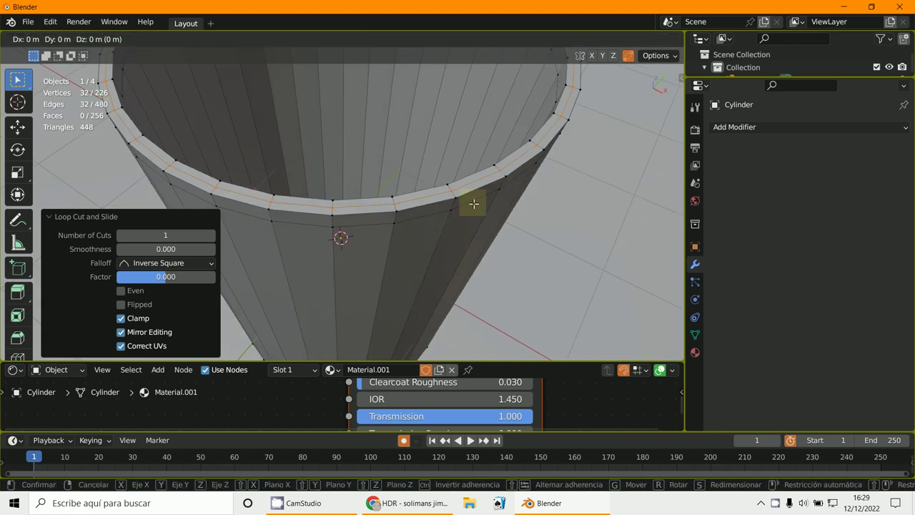
pyautogui.press('z')
pyautogui.click(474, 201)
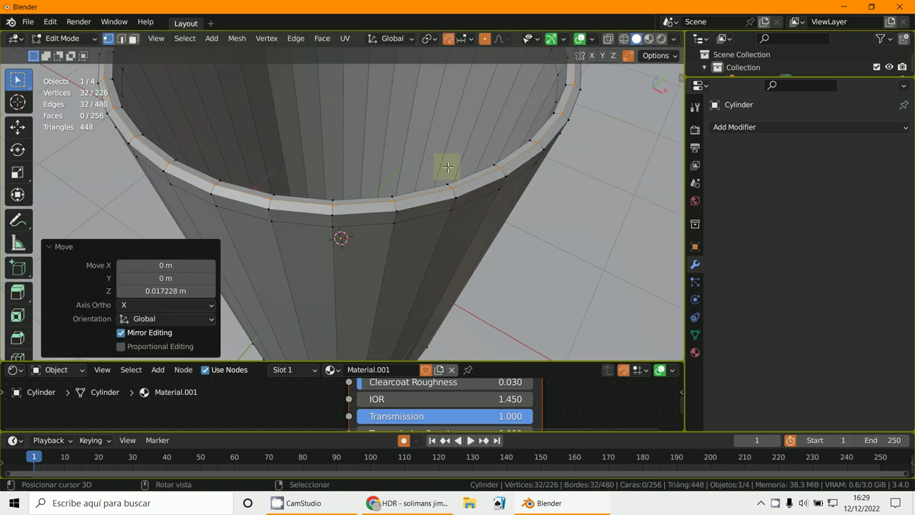
# Step: Add two evenly spaced horizontal loop cuts around the cup's outer wall
pyautogui.scroll(-5, 448, 204)
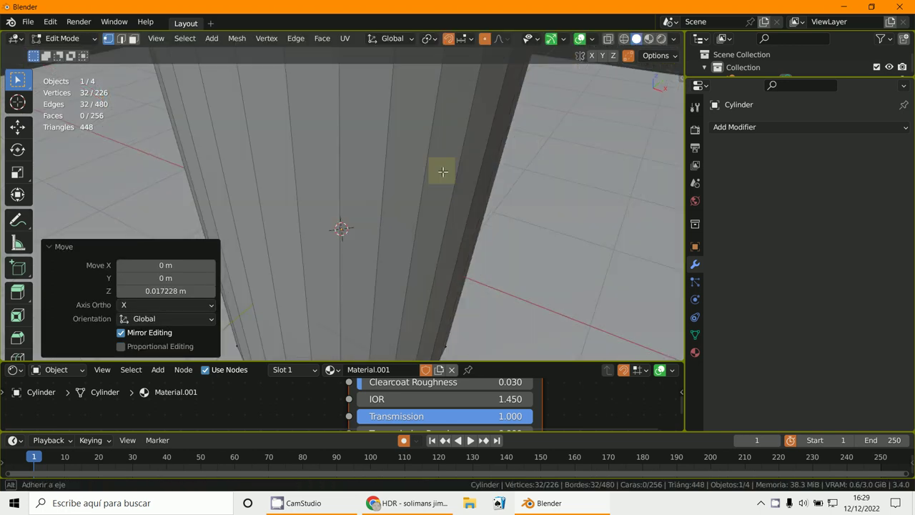
pyautogui.hotkey('ctrl', 'r')
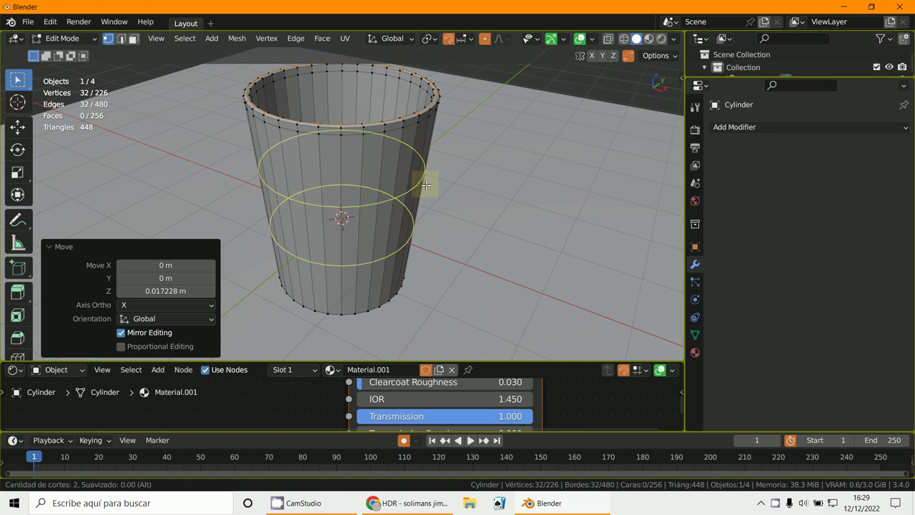
pyautogui.scroll(1, 426, 185)
pyautogui.click(425, 181)
pyautogui.rightClick(424, 181)
# Step: Add two evenly spaced horizontal loop cuts around the cup's inner wall
pyautogui.moveTo(424, 181); pyautogui.dragTo(437, 208, button='middle')
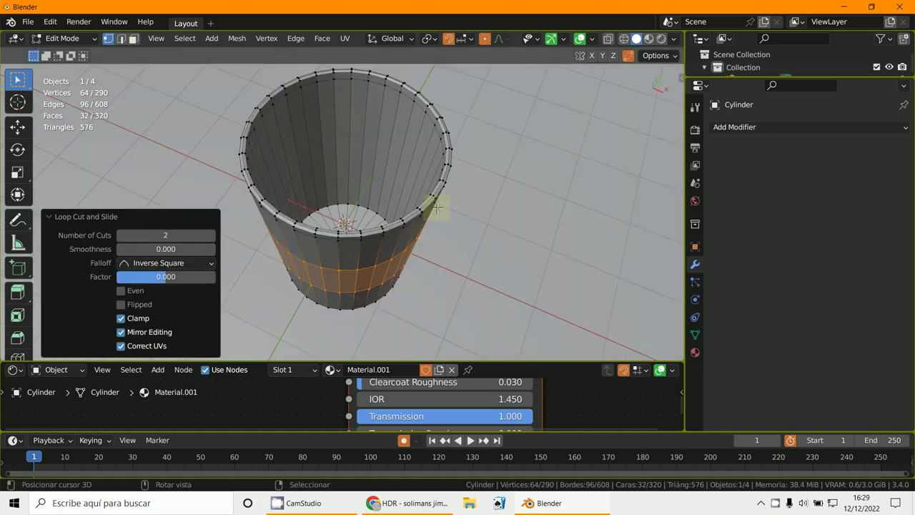
pyautogui.hotkey('ctrl', 'r')
pyautogui.scroll(1, 391, 167)
pyautogui.click(388, 164)
pyautogui.rightClick(388, 164)
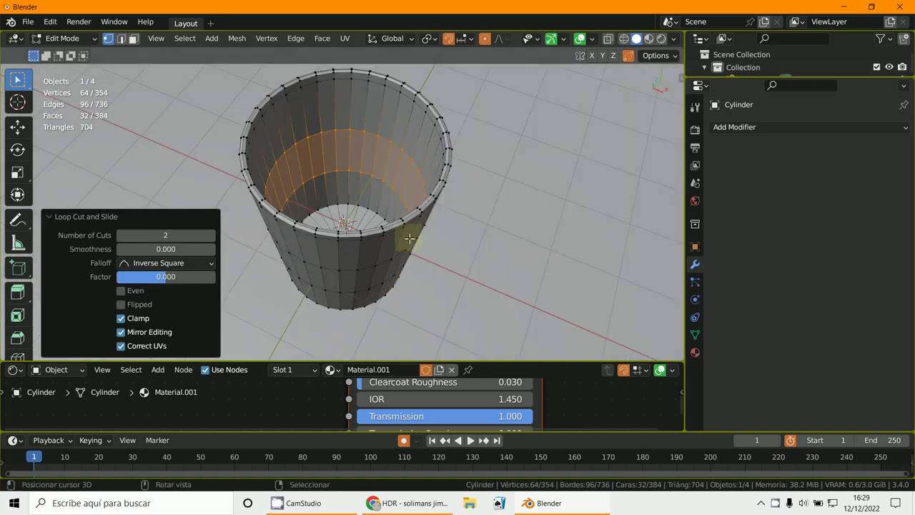
# Step: Return to Object Mode and apply Shade Smooth to the cup
pyautogui.moveTo(409, 238); pyautogui.dragTo(394, 173, button='middle')
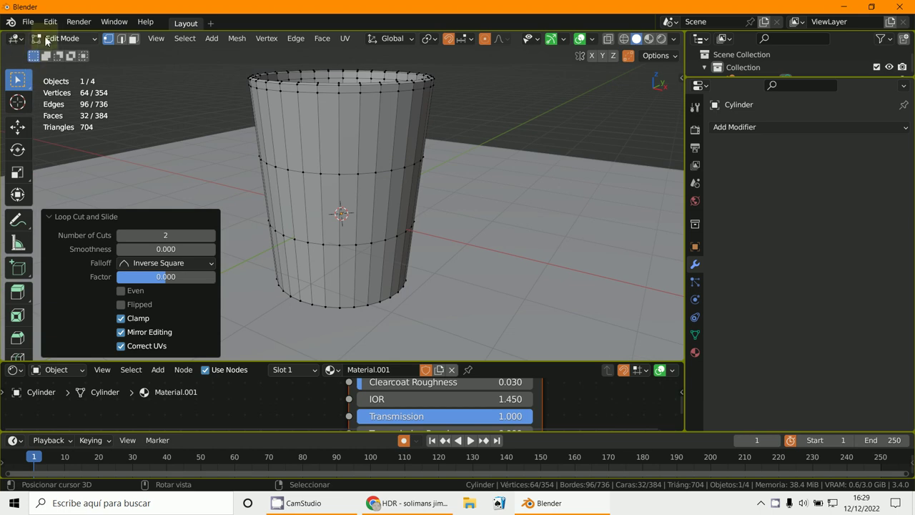
pyautogui.click(47, 40)
pyautogui.click(57, 51)
pyautogui.scroll(2, 207, 174)
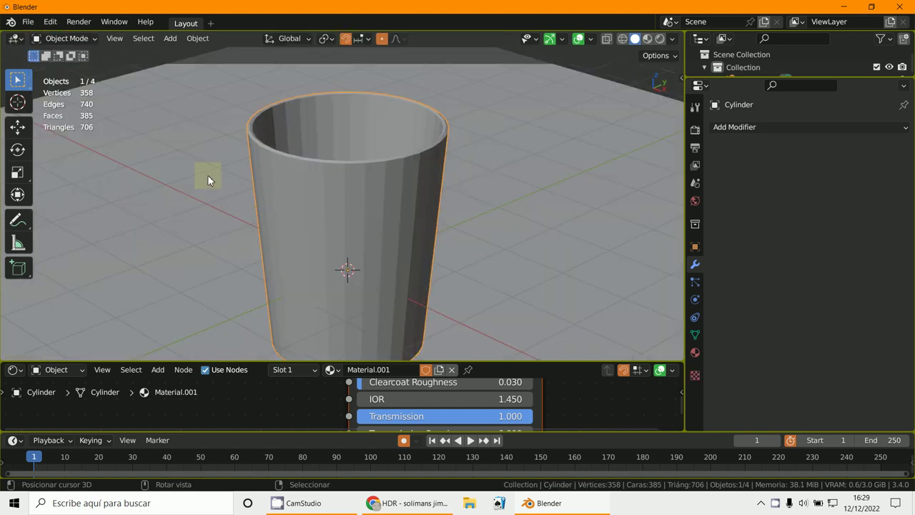
pyautogui.click(196, 40)
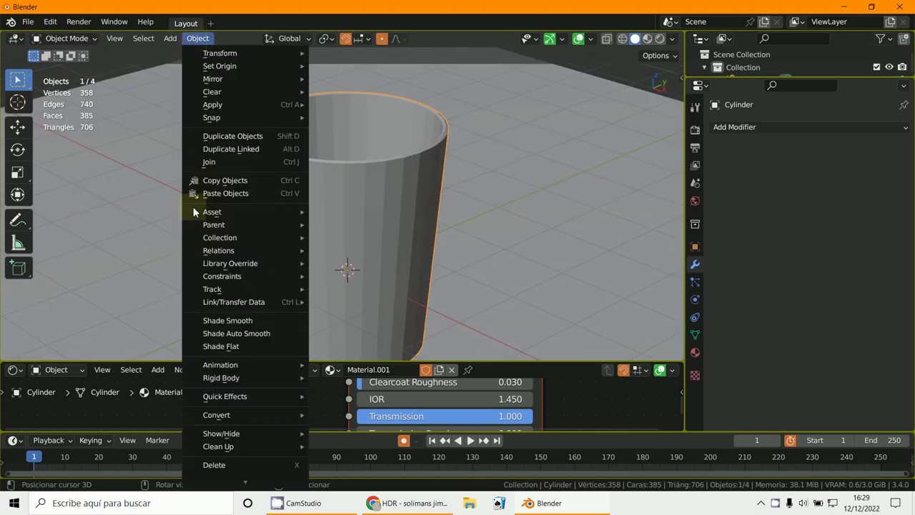
pyautogui.click(223, 321)
pyautogui.scroll(-3, 459, 305)
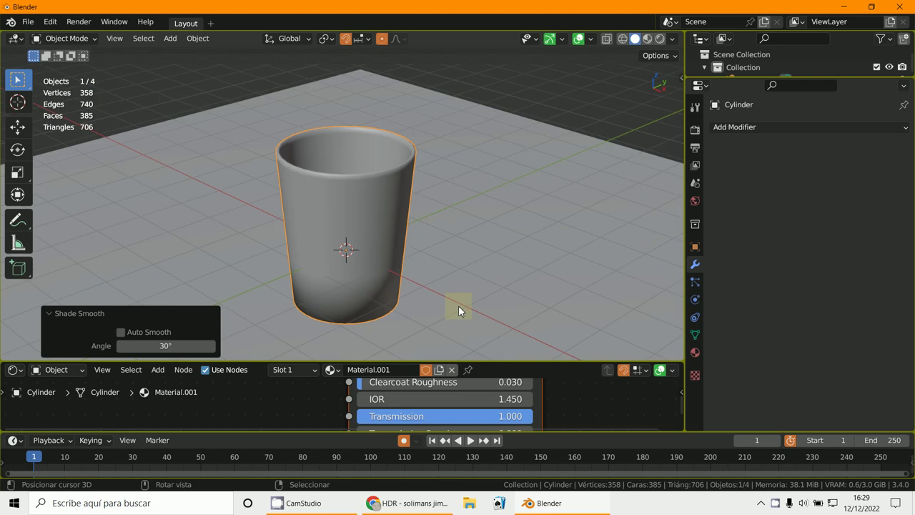
# Step: Switch the viewport to Rendered shading and inspect the smooth-shaded glass
pyautogui.scroll(-5, 435, 260)
pyautogui.scroll(6, 421, 259)
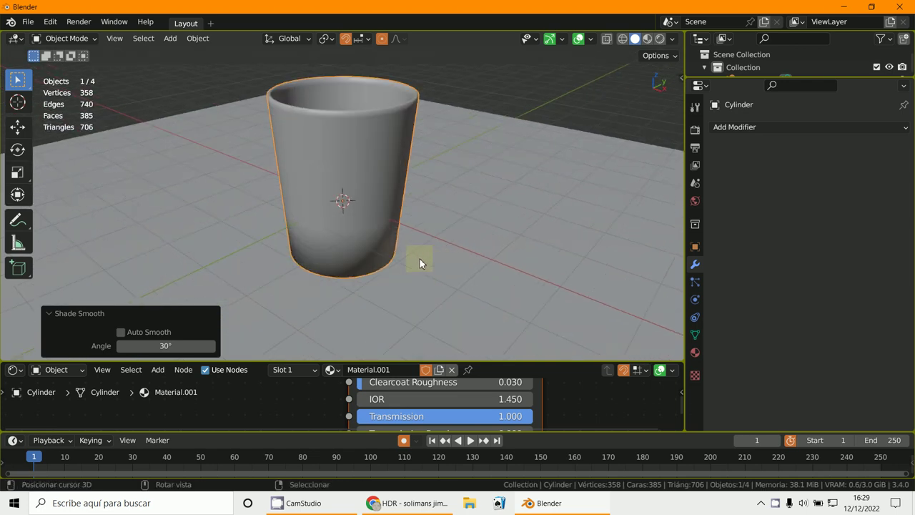
pyautogui.click(659, 40)
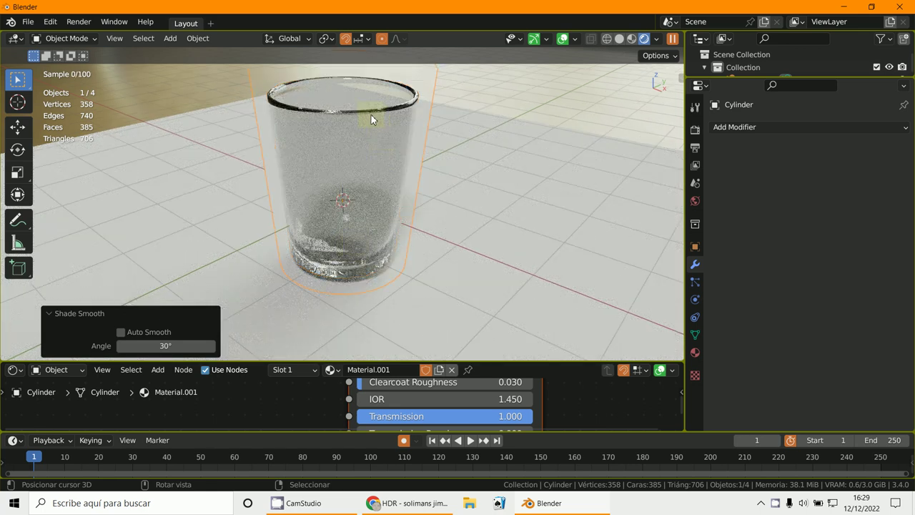
pyautogui.scroll(2, 371, 115)
pyautogui.scroll(1, 379, 111)
pyautogui.scroll(-3, 417, 103)
pyautogui.scroll(1, 536, 179)
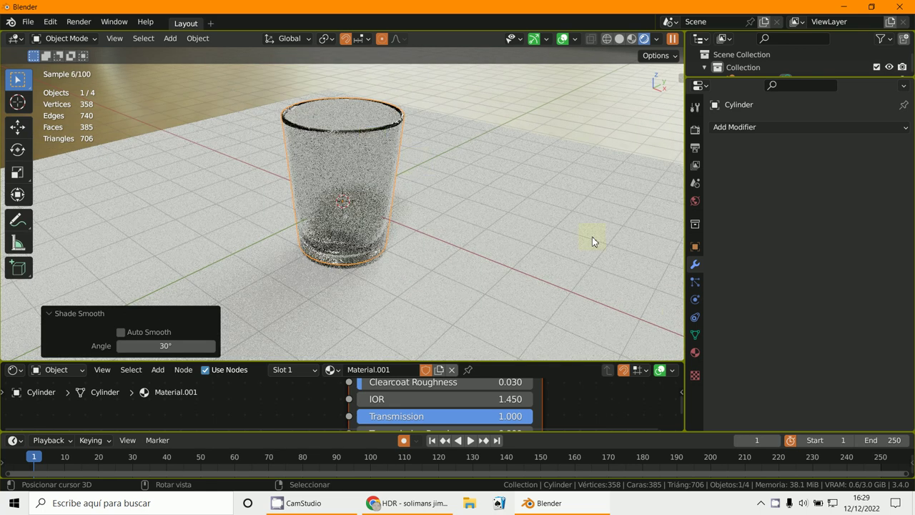
# Step: Set the projection of the world's free_004.hdr environment image to Mirror Ball
pyautogui.click(696, 202)
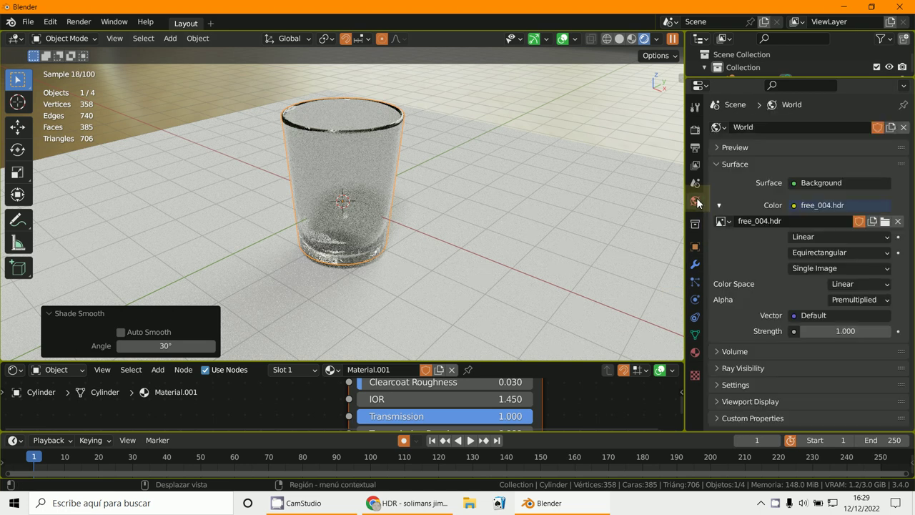
pyautogui.click(809, 257)
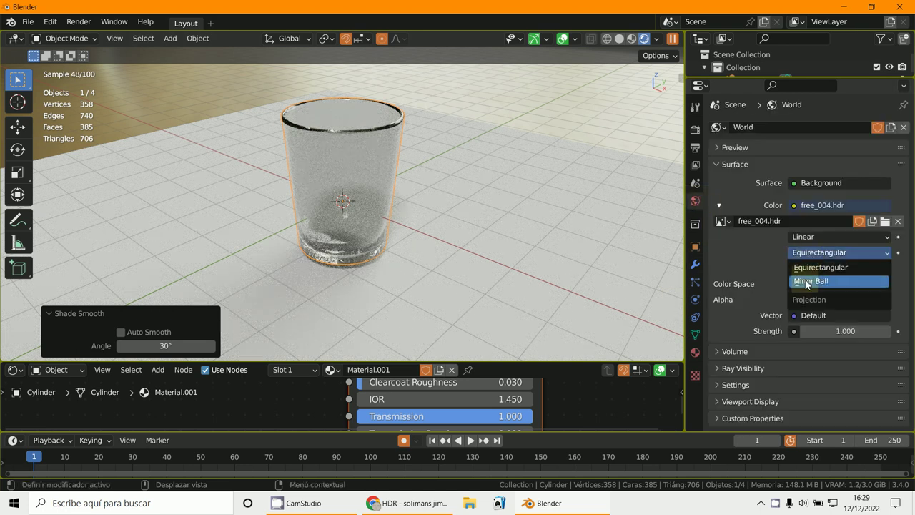
pyautogui.click(804, 280)
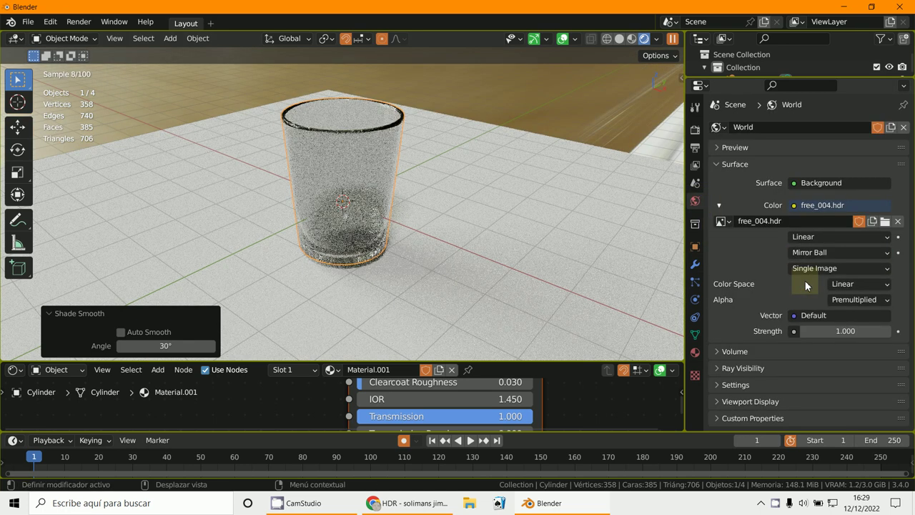
# Step: Scale the ground plane down by about 0.162 and back up by about 9.498
pyautogui.click(502, 247)
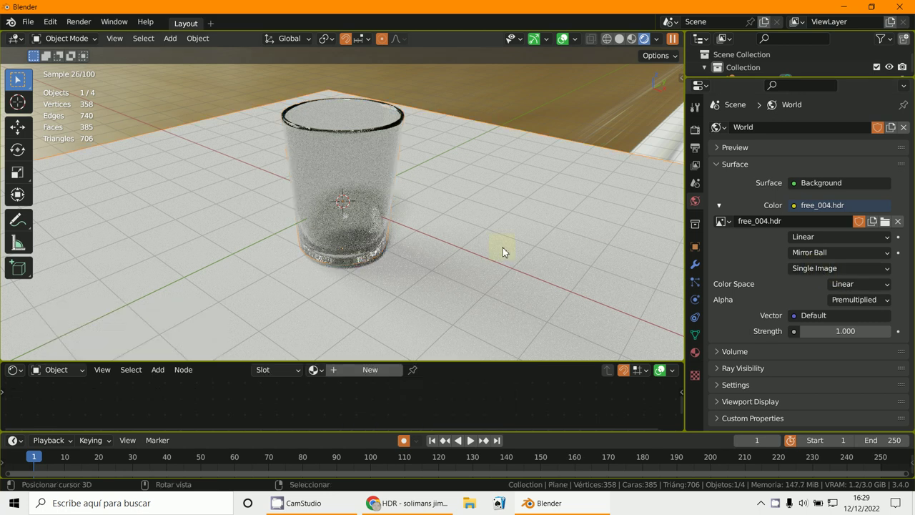
pyautogui.press('s')
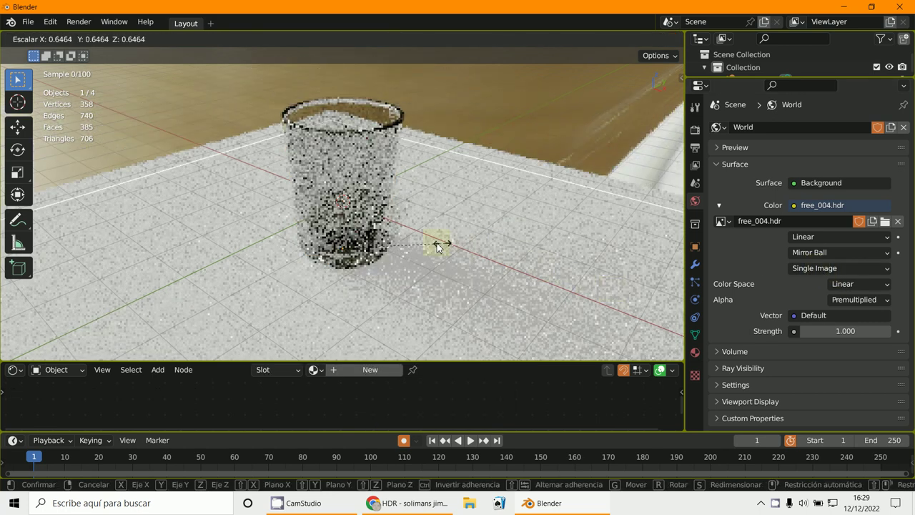
pyautogui.click(367, 241)
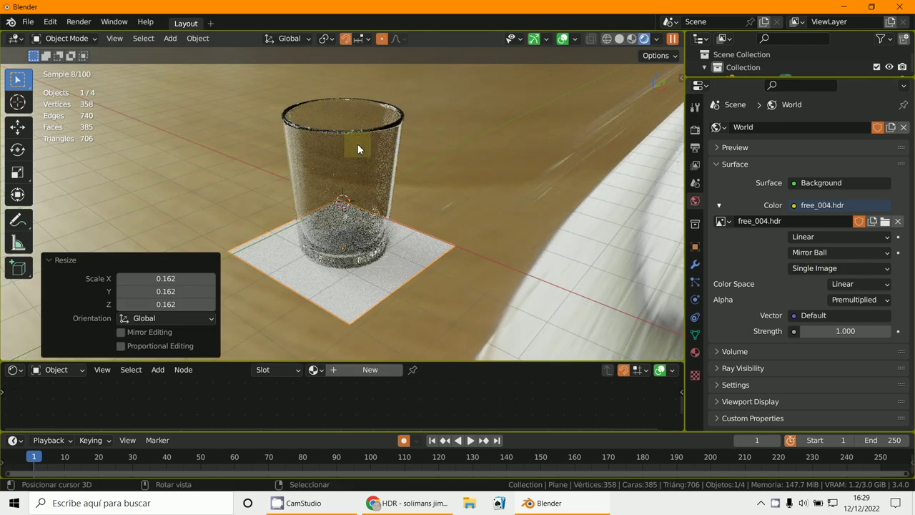
pyautogui.scroll(3, 358, 146)
pyautogui.scroll(-4, 355, 148)
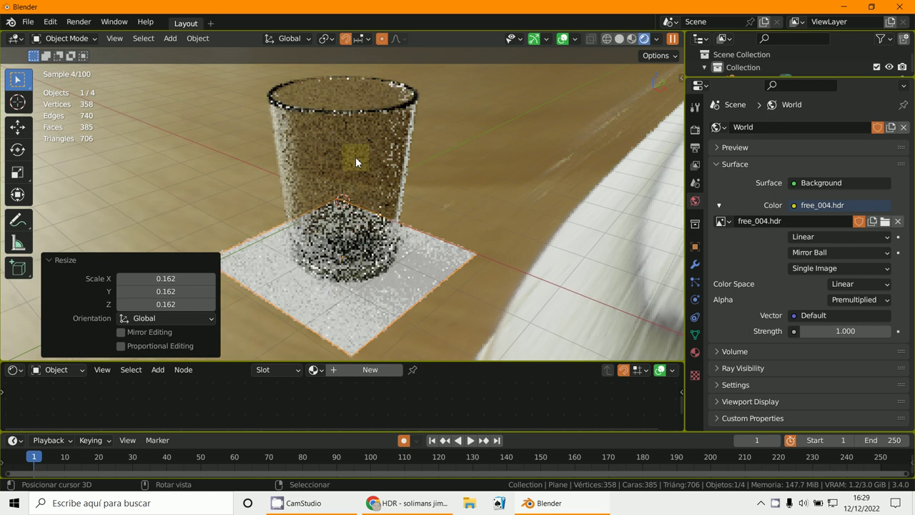
pyautogui.press('s')
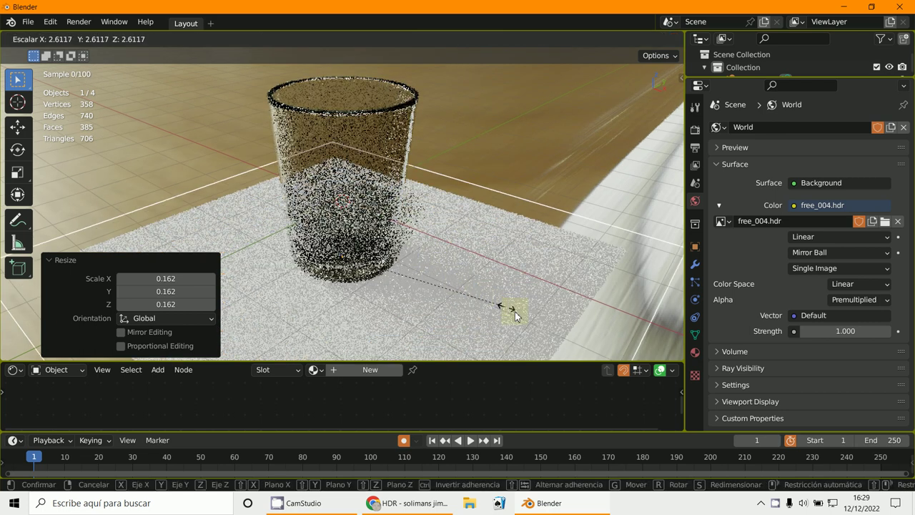
pyautogui.click(197, 127)
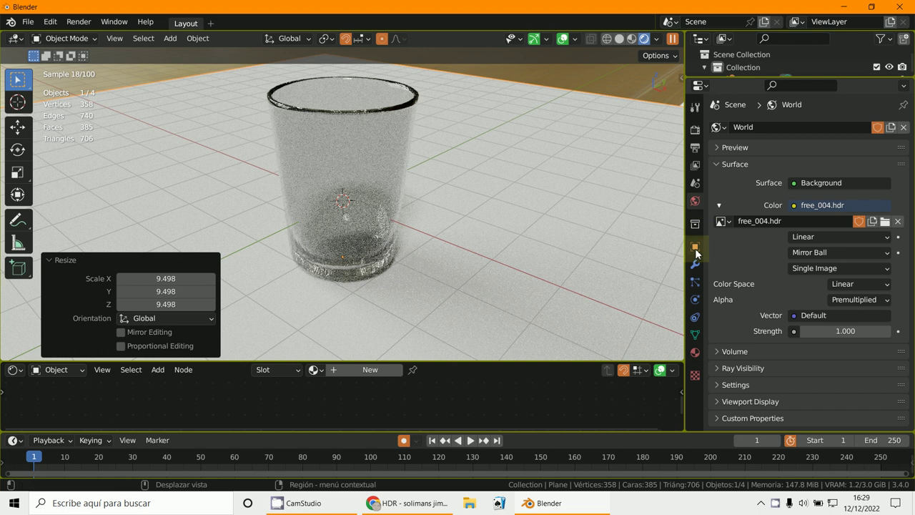
# Step: Apply the Default preset to the Light Paths settings of the Cycles render properties
pyautogui.click(698, 146)
pyautogui.scroll(-2, 717, 179)
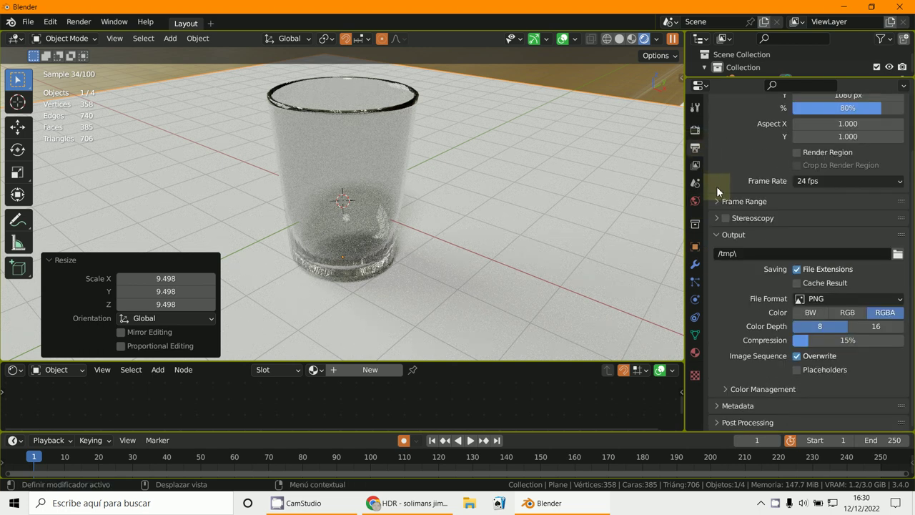
pyautogui.scroll(2, 719, 188)
pyautogui.click(695, 128)
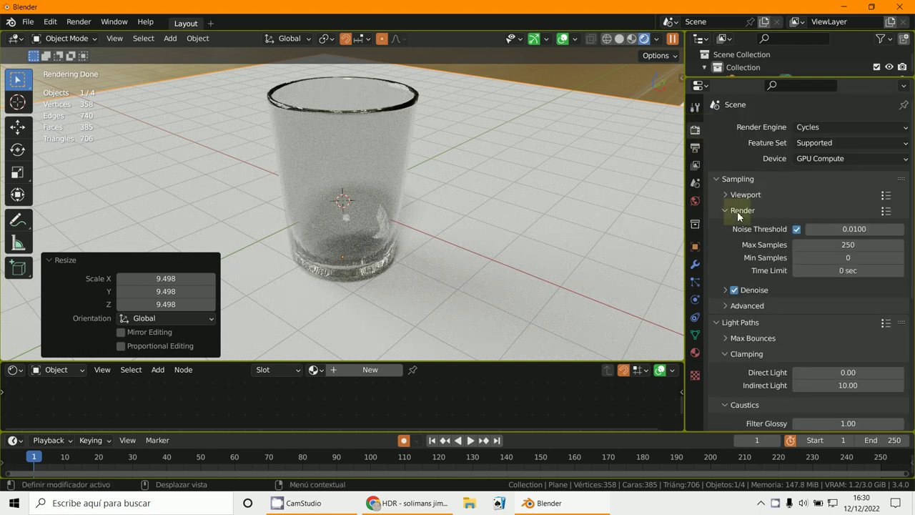
pyautogui.scroll(-3, 737, 211)
pyautogui.click(726, 265)
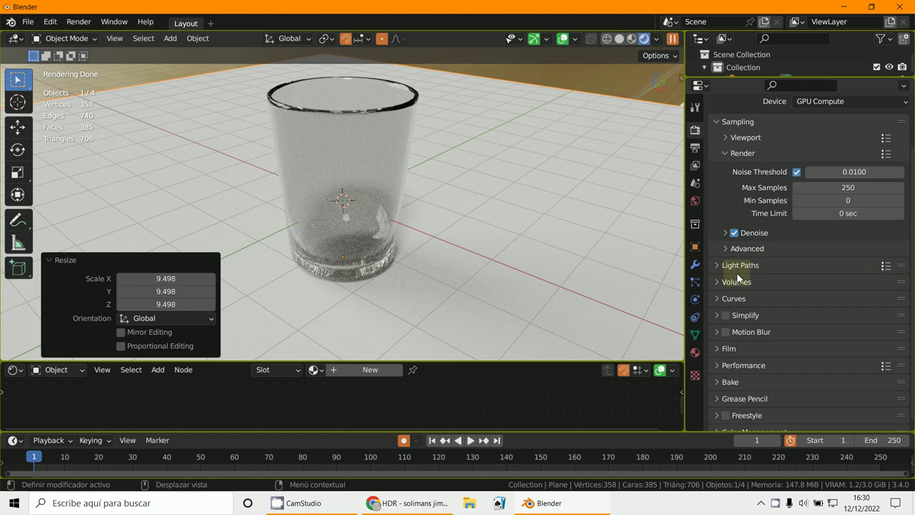
pyautogui.click(727, 268)
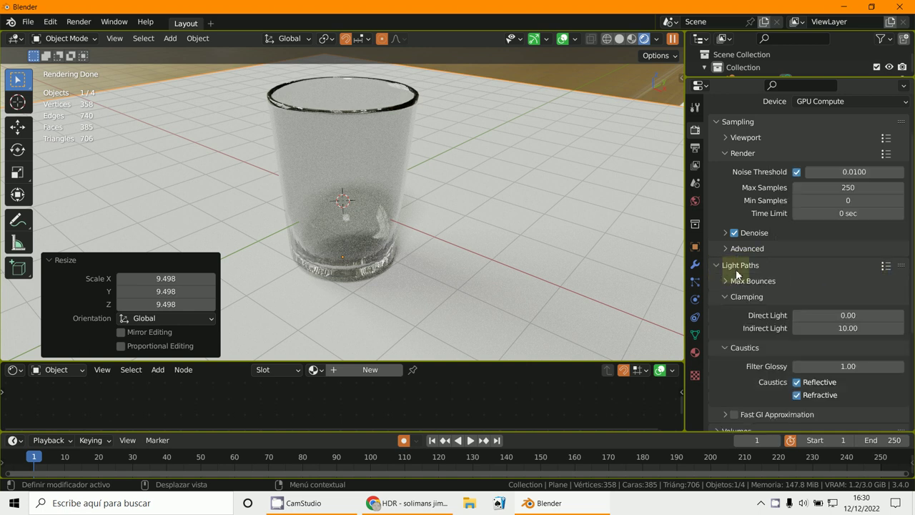
pyautogui.click(885, 267)
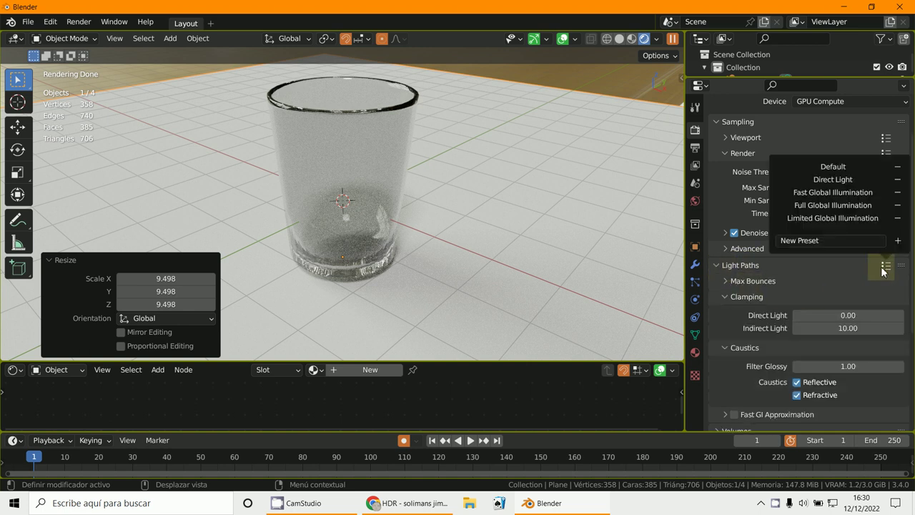
pyautogui.click(832, 166)
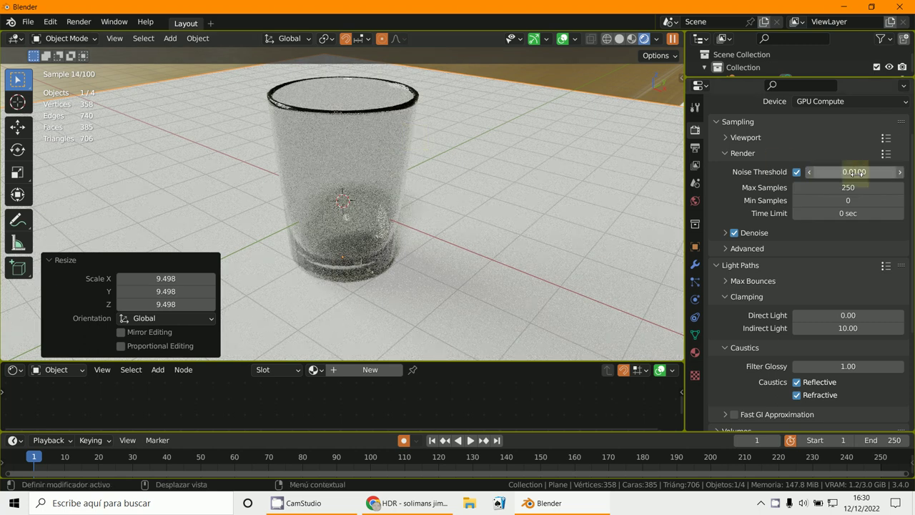
# Step: Apply the Direct Light preset to the light paths and set the maximum Glossy bounces to 5
pyautogui.click(884, 266)
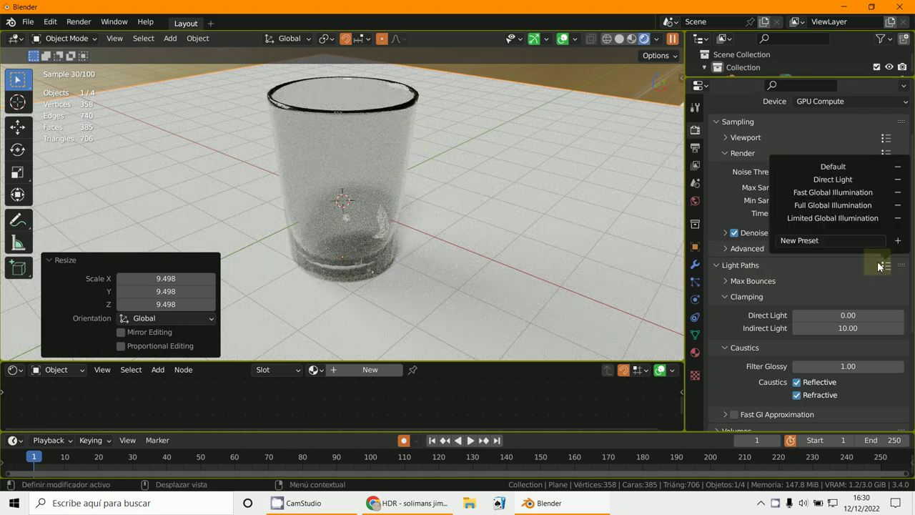
pyautogui.click(851, 180)
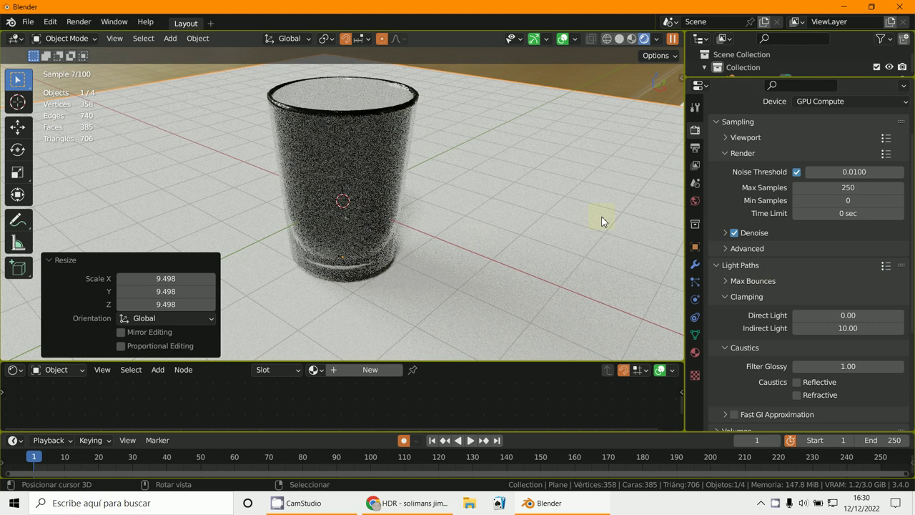
pyautogui.scroll(-1, 834, 336)
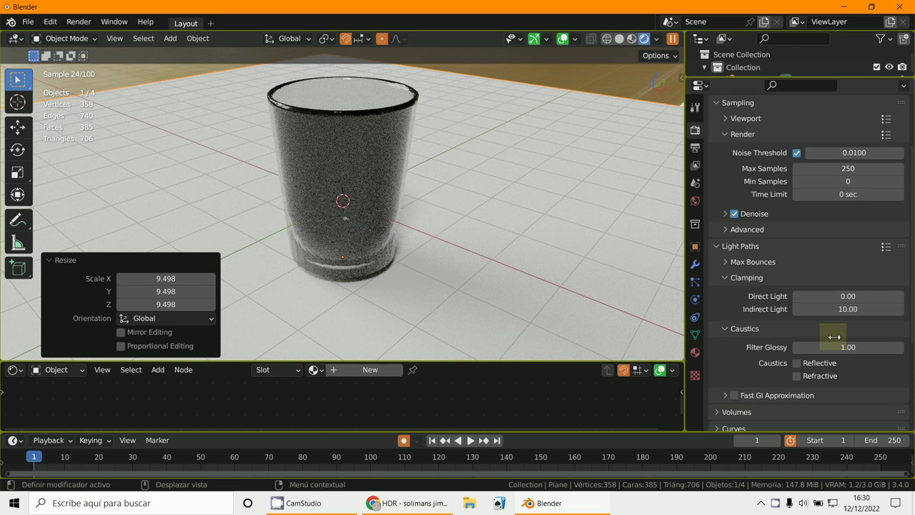
pyautogui.click(730, 260)
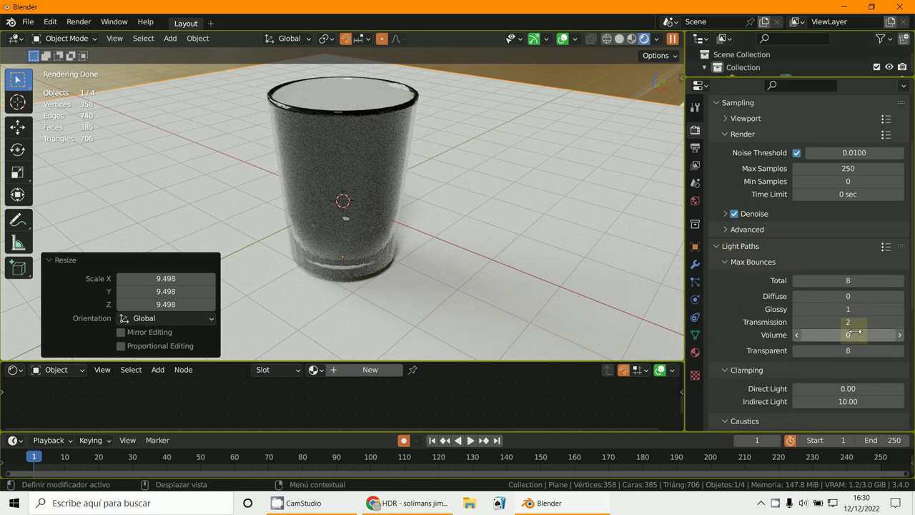
pyautogui.click(900, 309)
pyautogui.click(900, 309)
pyautogui.click(900, 308)
pyautogui.click(900, 309)
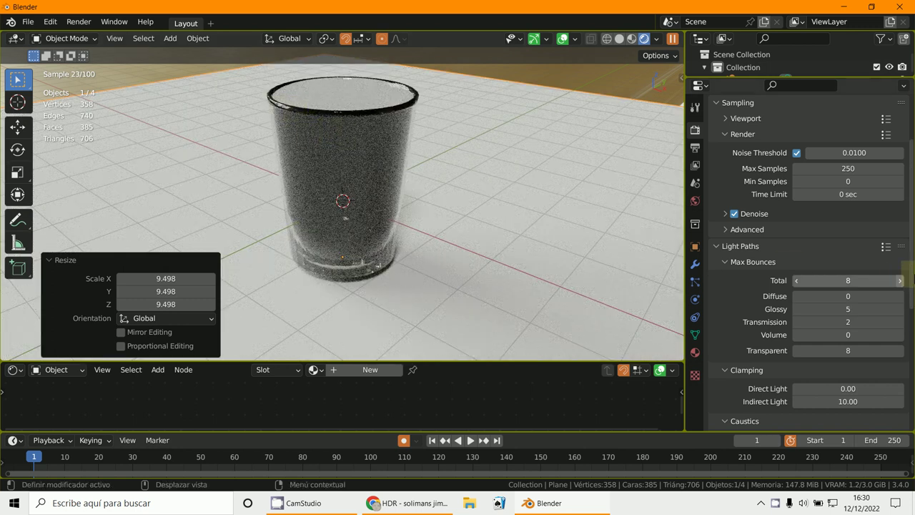
# Step: Apply the Full Global Illumination preset to the light paths
pyautogui.click(885, 246)
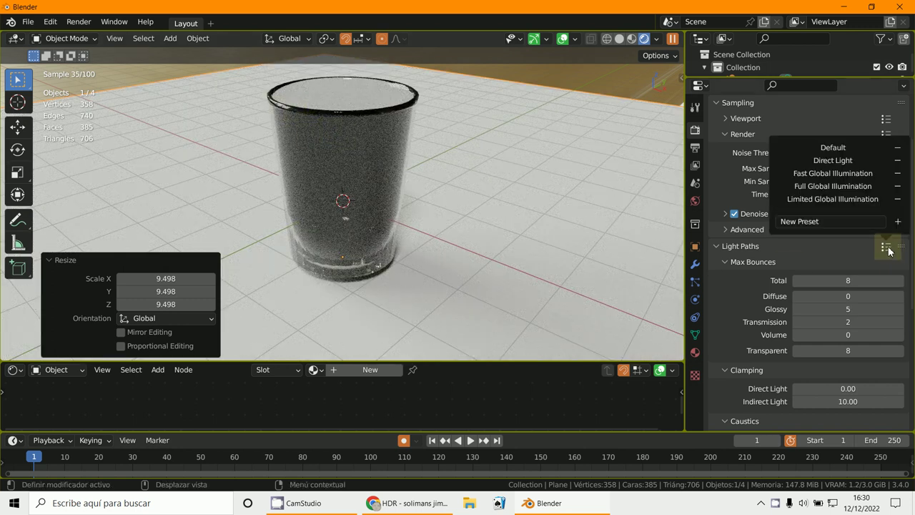
pyautogui.click(832, 187)
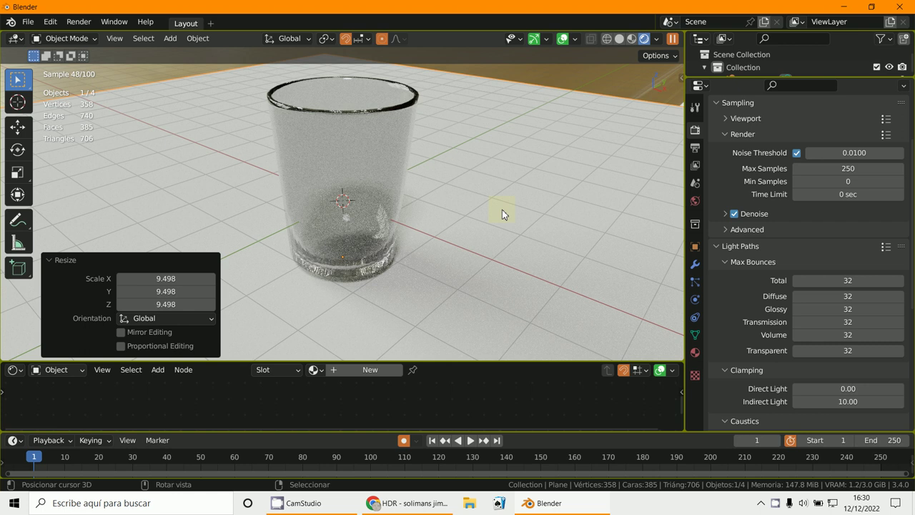
# Step: Enlarge the shader editor for the glass's material, move the Material Output node aside, and delete the Principled BSDF node
pyautogui.click(407, 166)
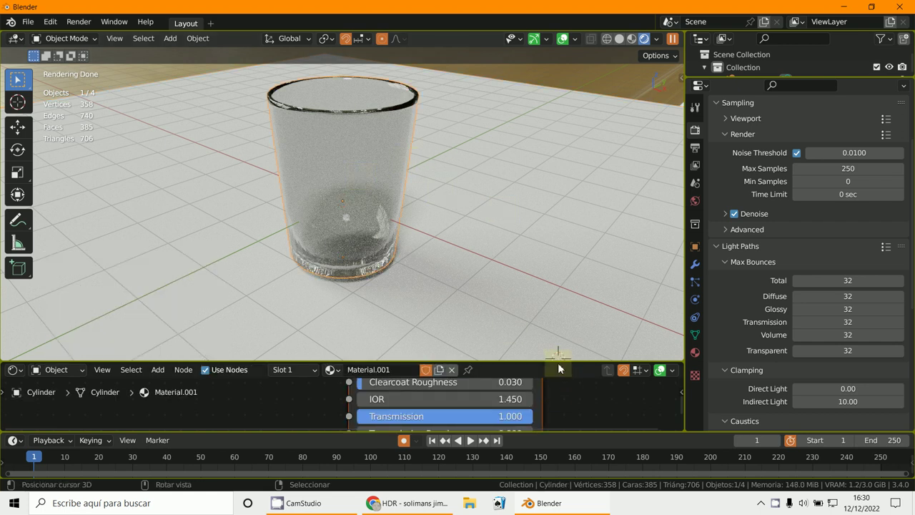
pyautogui.moveTo(556, 365); pyautogui.dragTo(551, 159)
pyautogui.scroll(-4, 517, 233)
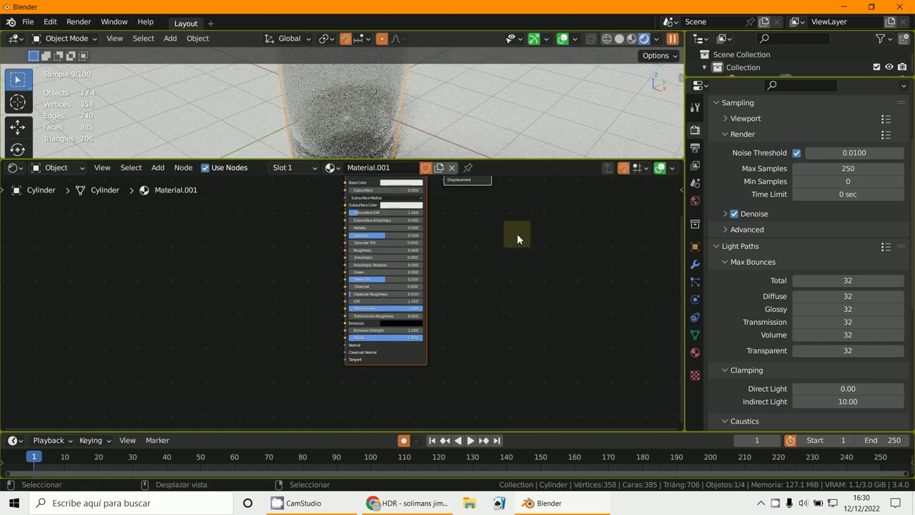
pyautogui.scroll(1, 512, 322)
pyautogui.moveTo(388, 225); pyautogui.dragTo(383, 234)
pyautogui.moveTo(493, 232); pyautogui.dragTo(564, 263)
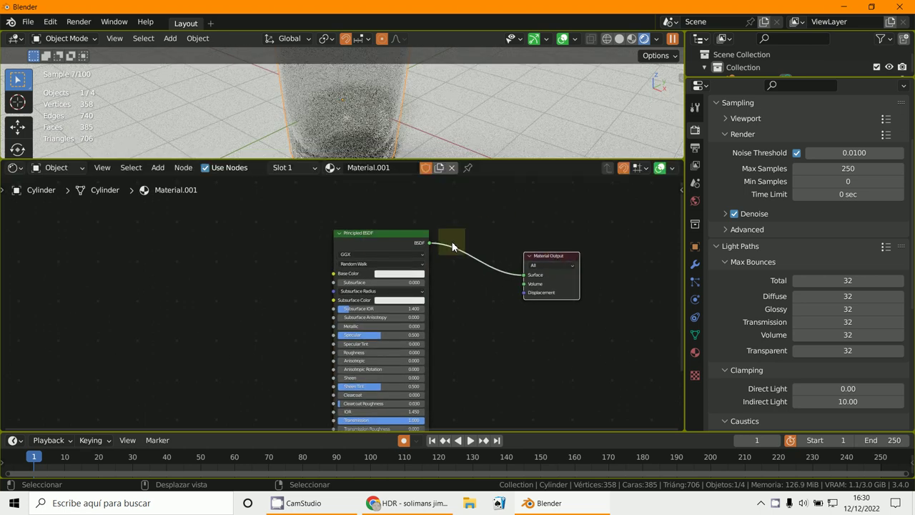
pyautogui.moveTo(395, 241); pyautogui.dragTo(412, 265)
pyautogui.press('Delete')
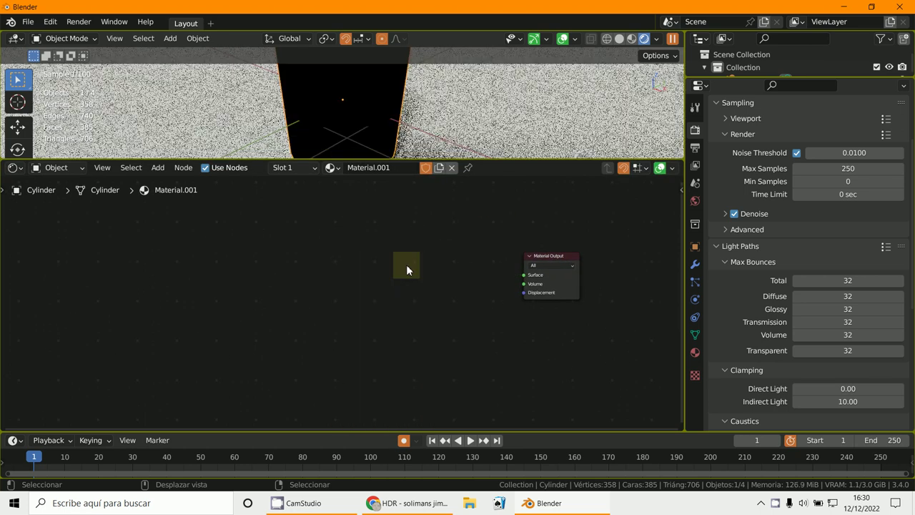
# Step: Add a Glass BSDF node and connect its BSDF output to the Material Output's Surface input
pyautogui.click(157, 167)
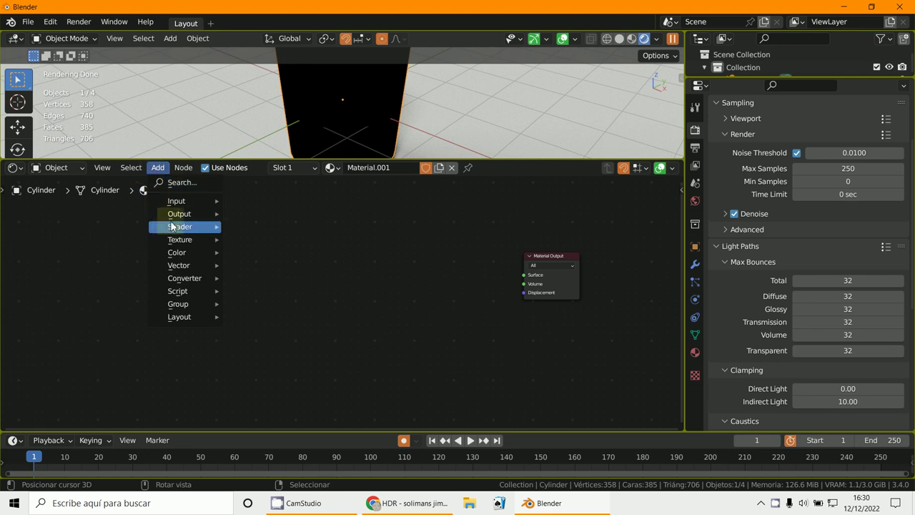
pyautogui.moveTo(179, 228)
pyautogui.click(270, 263)
pyautogui.click(157, 167)
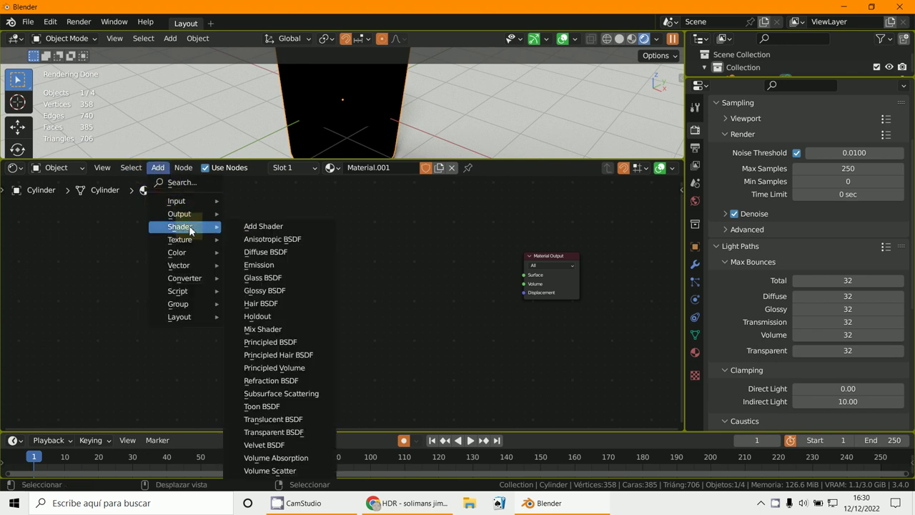
pyautogui.click(277, 277)
pyautogui.click(428, 297)
pyautogui.scroll(2, 433, 298)
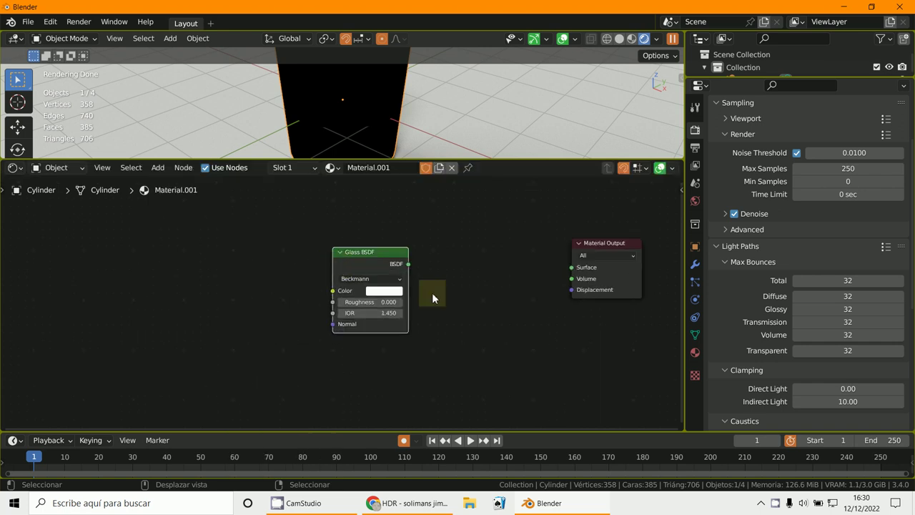
pyautogui.moveTo(432, 298); pyautogui.dragTo(365, 323, button='middle')
pyautogui.scroll(1, 345, 308)
pyautogui.moveTo(342, 301); pyautogui.dragTo(521, 301)
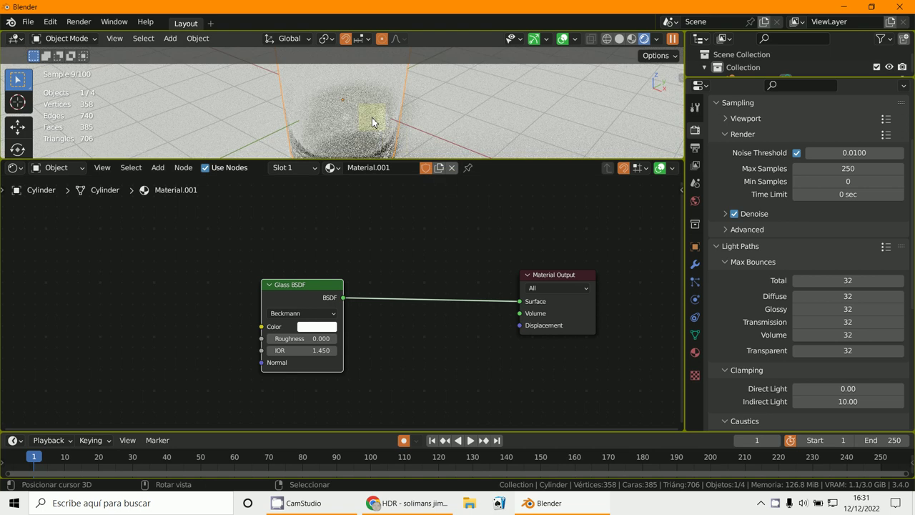
# Step: Move the Glass BSDF node aside and add a Transparent BSDF node below it
pyautogui.scroll(-4, 402, 135)
pyautogui.moveTo(276, 288); pyautogui.dragTo(221, 263)
pyautogui.click(158, 168)
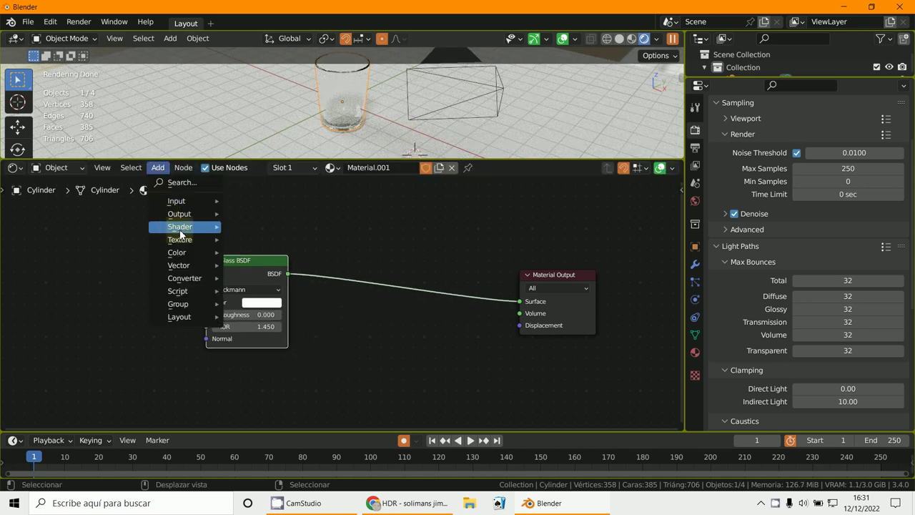
pyautogui.moveTo(186, 227)
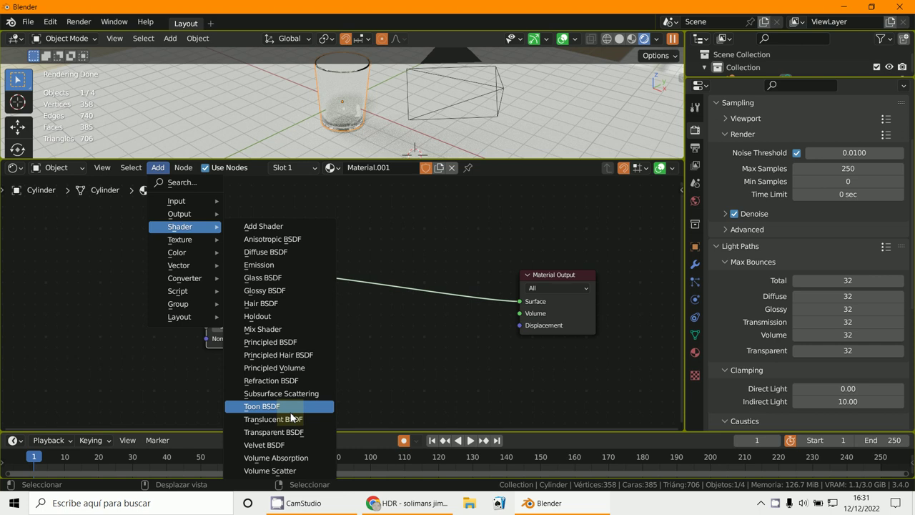
pyautogui.click(274, 432)
pyautogui.click(208, 356)
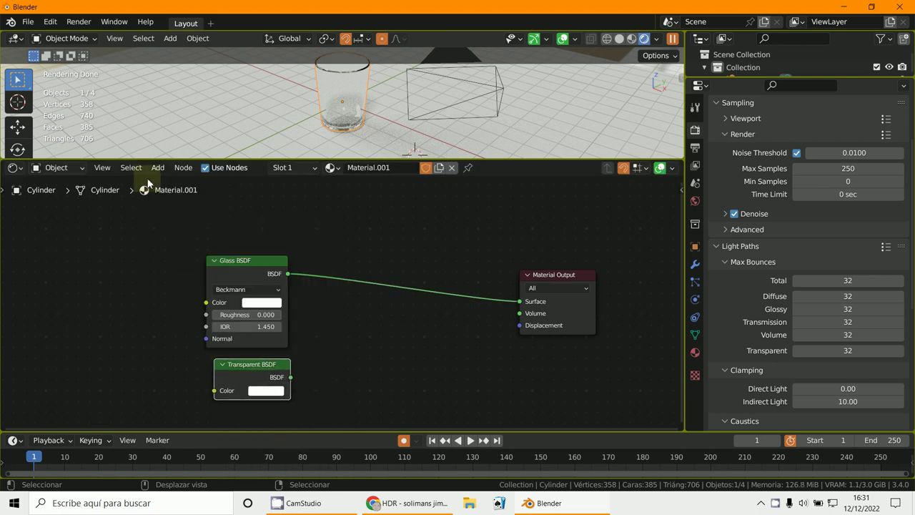
# Step: Insert a Mix Shader before the Material Output, with Transparent BSDF in its first shader input, Glass BSDF in its second, and Fac 0.966
pyautogui.click(151, 168)
pyautogui.moveTo(183, 227)
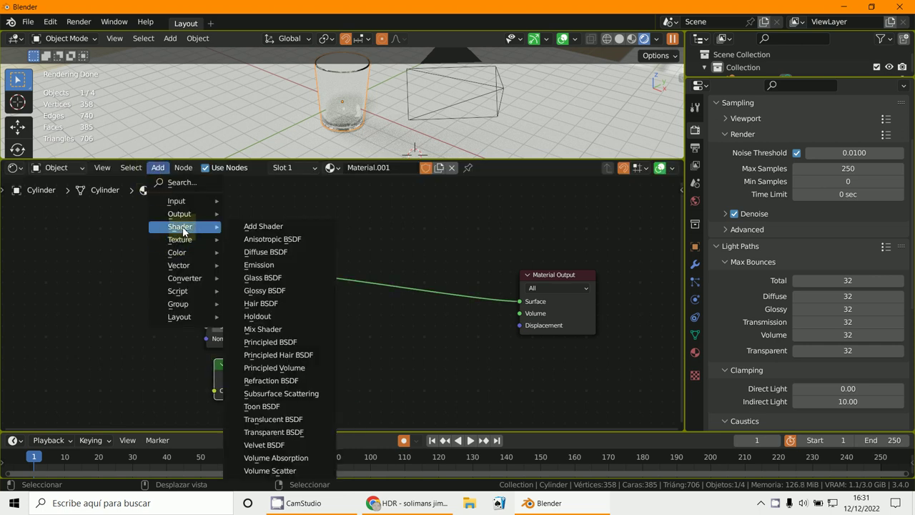
pyautogui.click(286, 328)
pyautogui.click(402, 270)
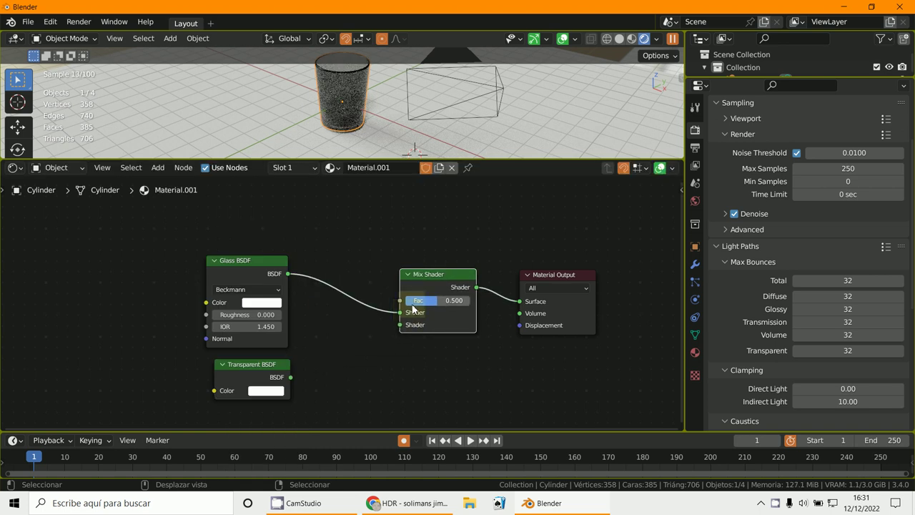
pyautogui.moveTo(400, 312); pyautogui.dragTo(401, 325)
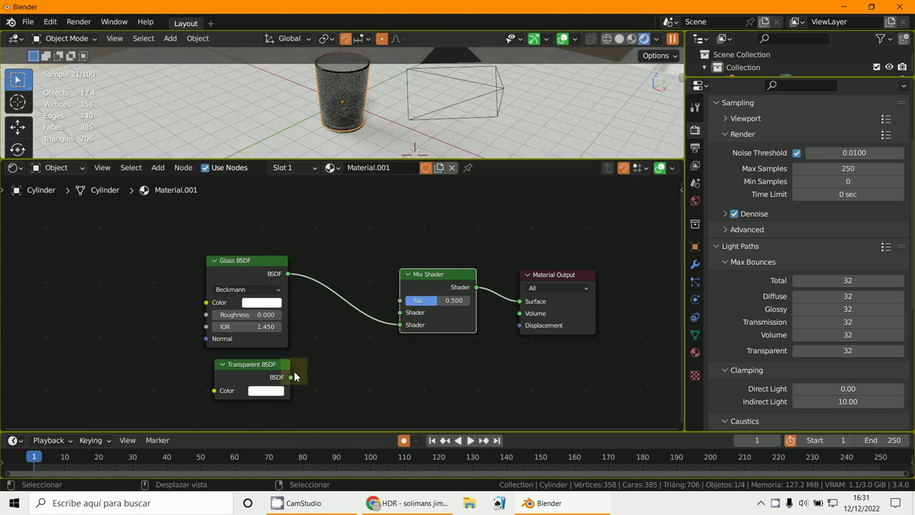
pyautogui.moveTo(290, 378); pyautogui.dragTo(463, 306)
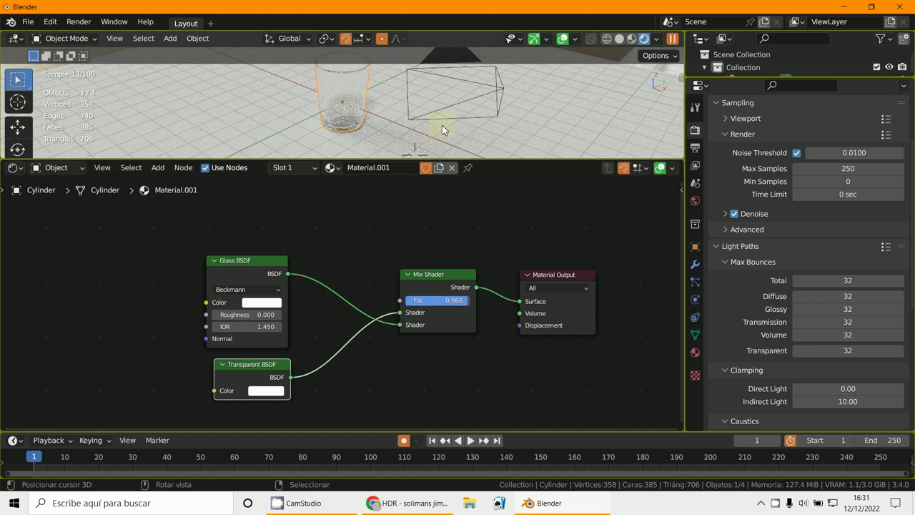
# Step: Enlarge the 3D viewport above the shader editor and inspect the glass in the rendered preview
pyautogui.scroll(5, 437, 128)
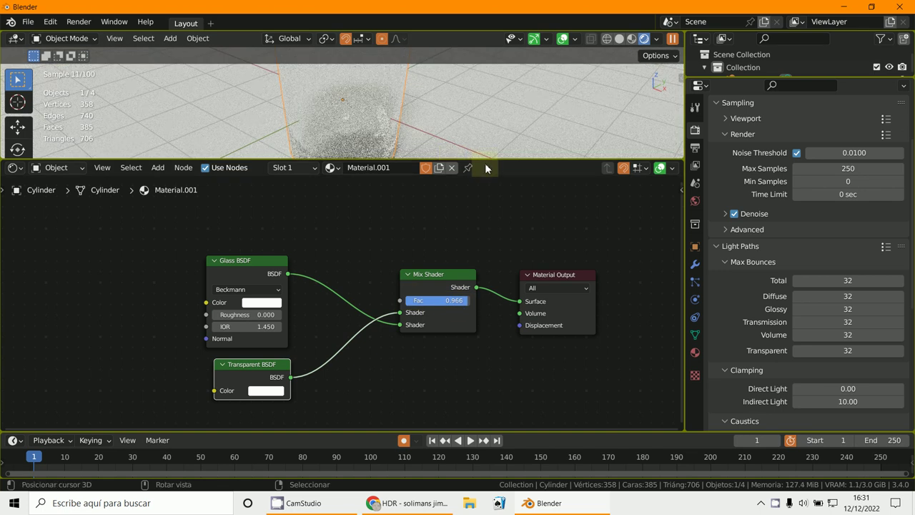
pyautogui.moveTo(485, 163); pyautogui.dragTo(458, 243)
pyautogui.scroll(-5, 426, 157)
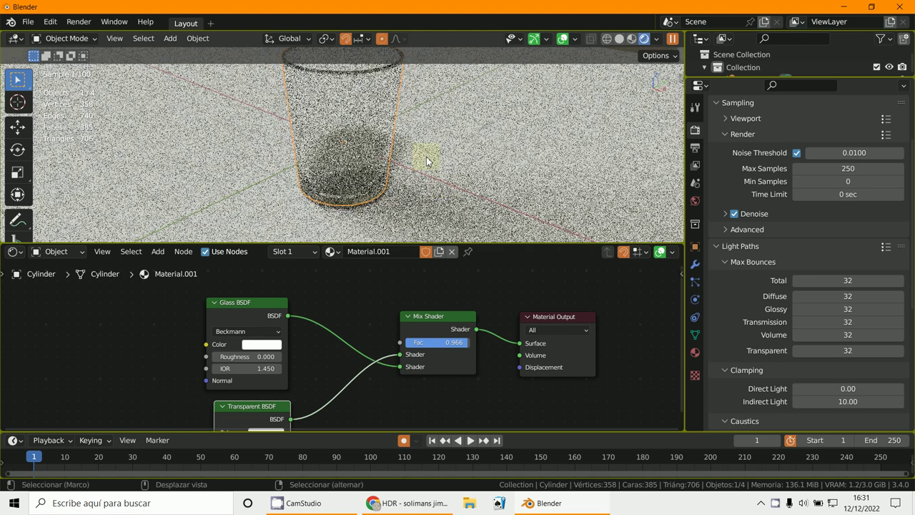
pyautogui.scroll(-5, 376, 147)
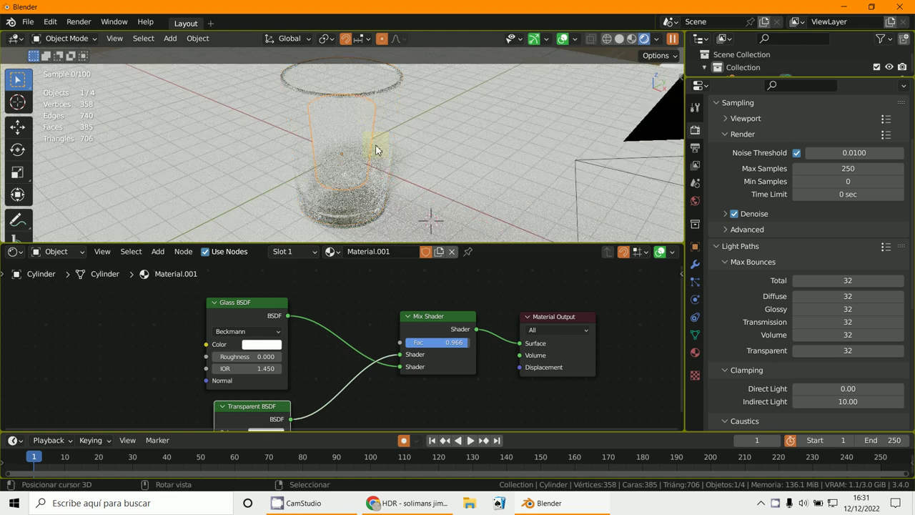
pyautogui.scroll(-1, 365, 314)
pyautogui.moveTo(344, 316); pyautogui.dragTo(280, 286, button='middle')
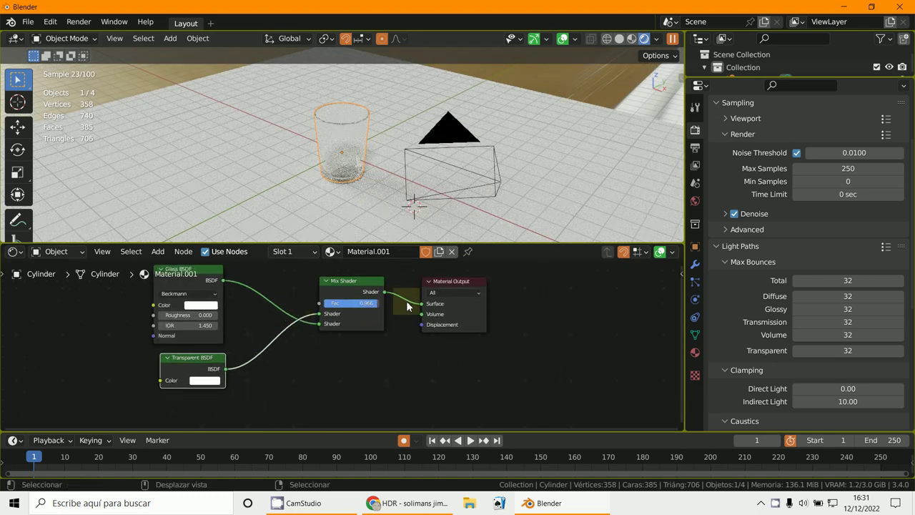
# Step: Move the Material Output away and insert a duplicate Mix Shader before it, feeding the first mix into its second shader input
pyautogui.moveTo(483, 280); pyautogui.dragTo(638, 322)
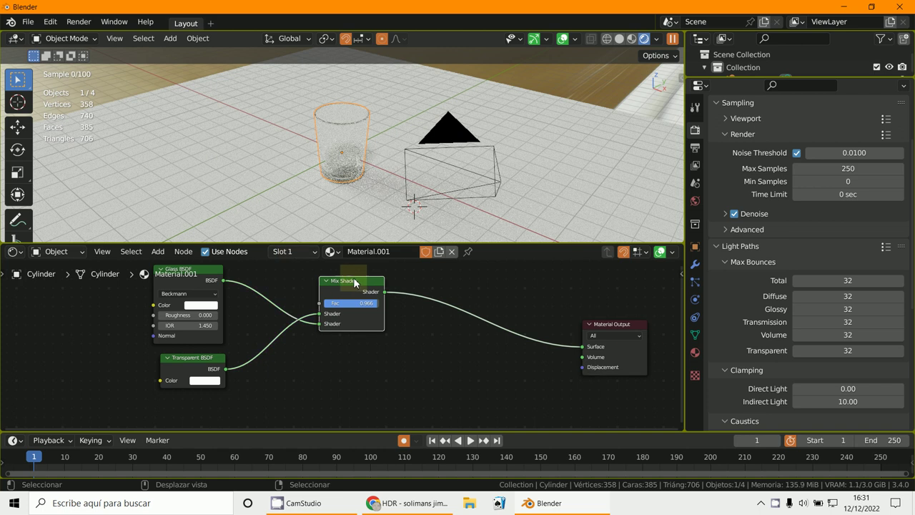
pyautogui.moveTo(351, 280); pyautogui.dragTo(471, 293)
pyautogui.moveTo(437, 329); pyautogui.dragTo(437, 337)
# Step: Add a Glossy BSDF node with roughness 0 and connect it to the first shader input of the second Mix Shader
pyautogui.click(163, 256)
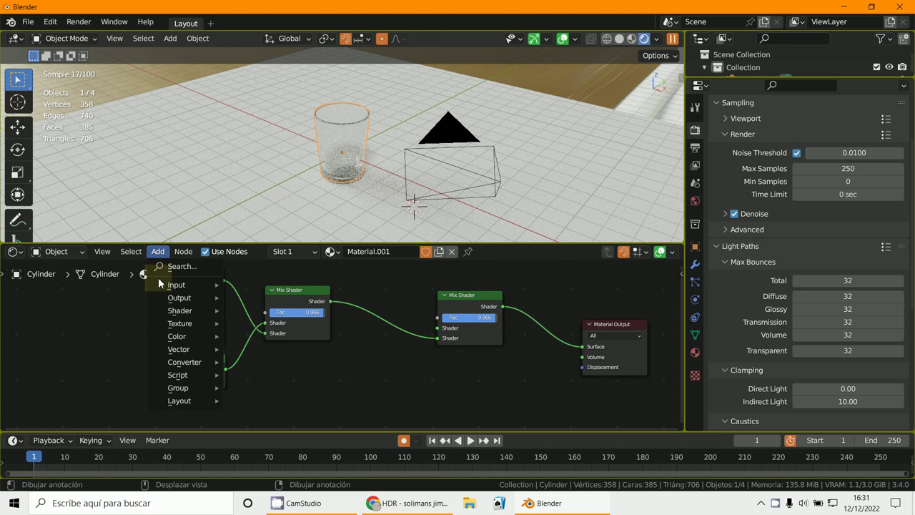
pyautogui.moveTo(182, 310)
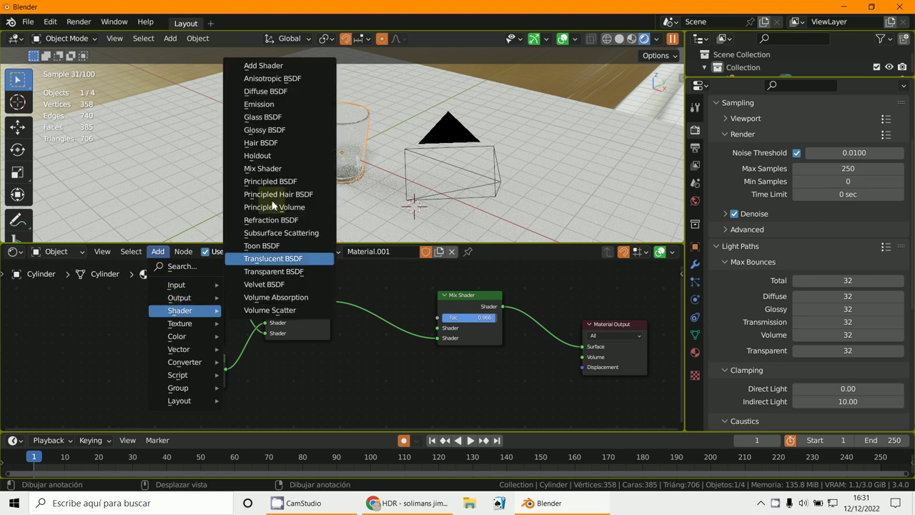
pyautogui.click(264, 129)
pyautogui.click(269, 362)
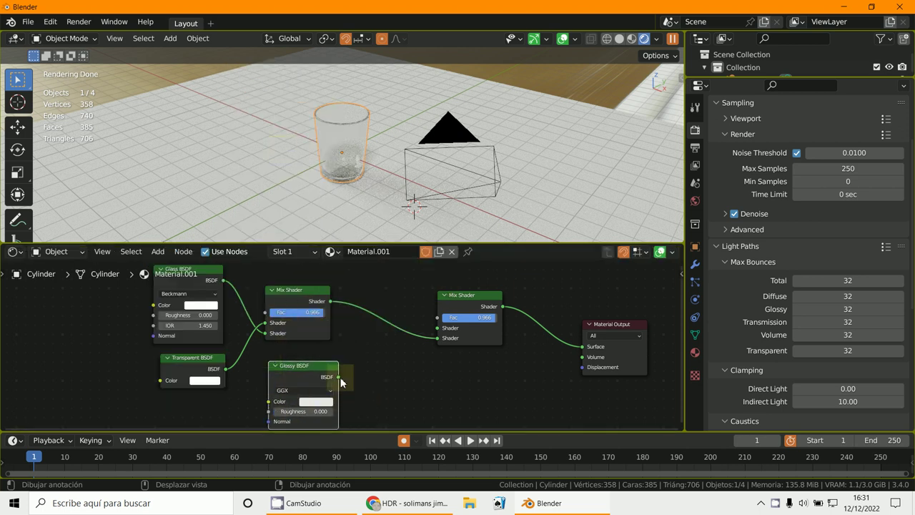
pyautogui.moveTo(340, 377); pyautogui.dragTo(351, 381)
pyautogui.moveTo(436, 334); pyautogui.dragTo(437, 331)
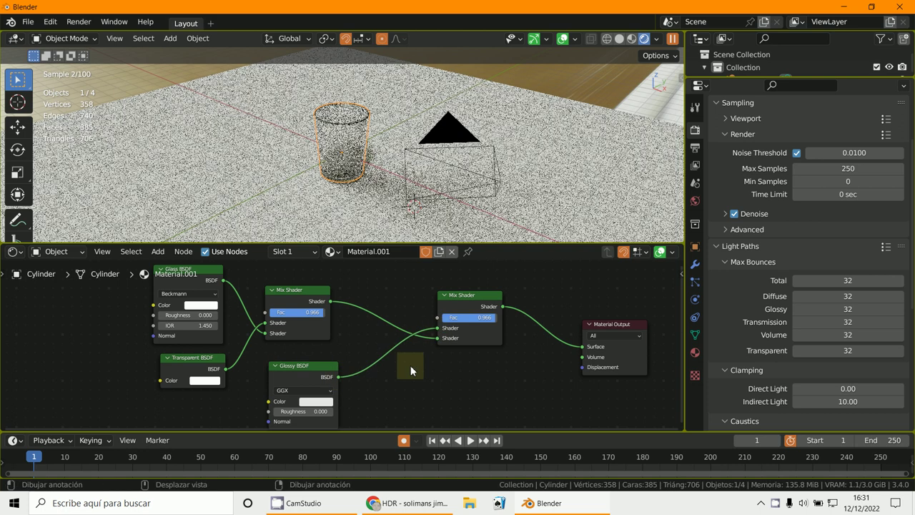
# Step: Set the second Mix Shader's Fac to 0.929
pyautogui.scroll(2, 403, 353)
pyautogui.scroll(1, 403, 354)
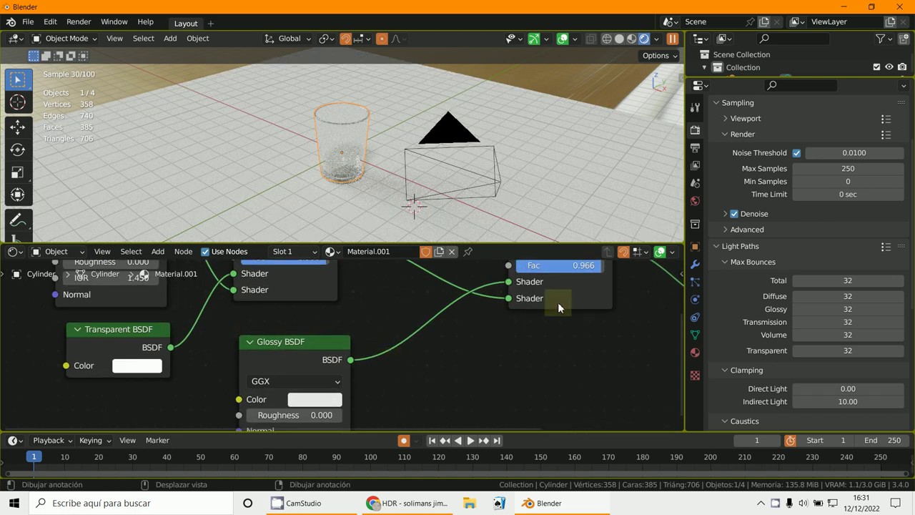
pyautogui.moveTo(573, 272); pyautogui.dragTo(376, 283)
# Step: Start rendering the image, examine the glass up close, and minimize the render window
pyautogui.scroll(3, 437, 183)
pyautogui.press('F12')
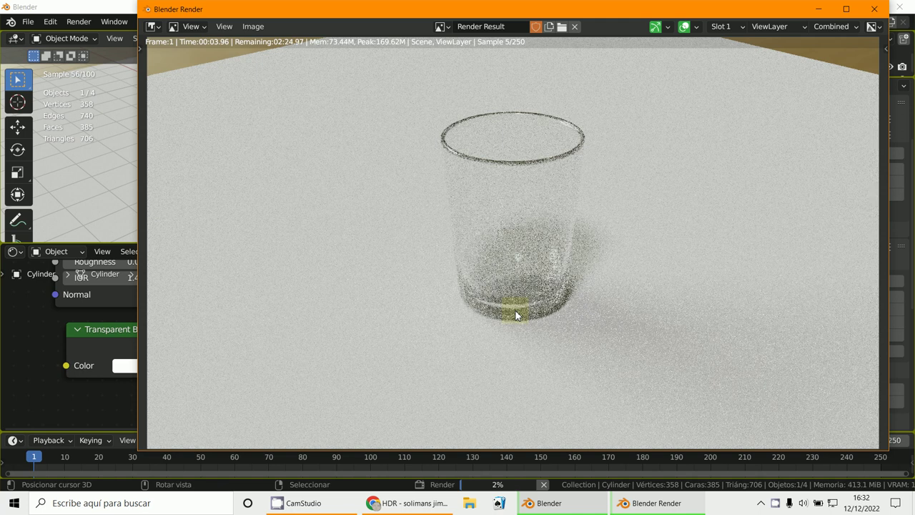
pyautogui.scroll(2, 515, 311)
pyautogui.scroll(-1, 546, 230)
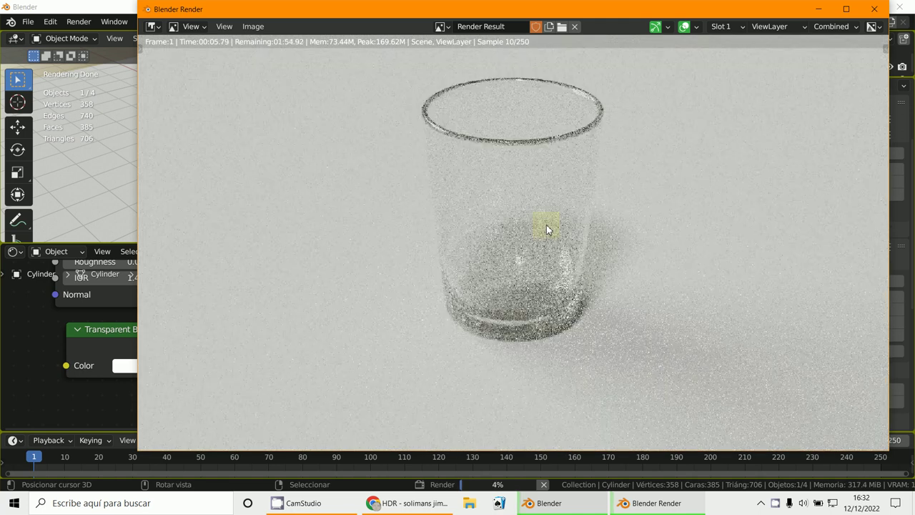
pyautogui.click(815, 10)
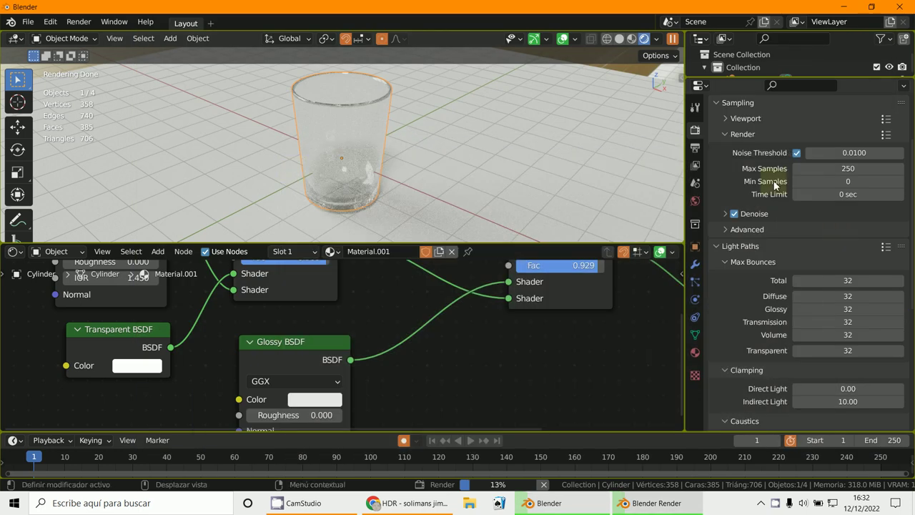
# Step: Review the render sampling settings, including the denoiser's passes and prefilter options
pyautogui.click(724, 133)
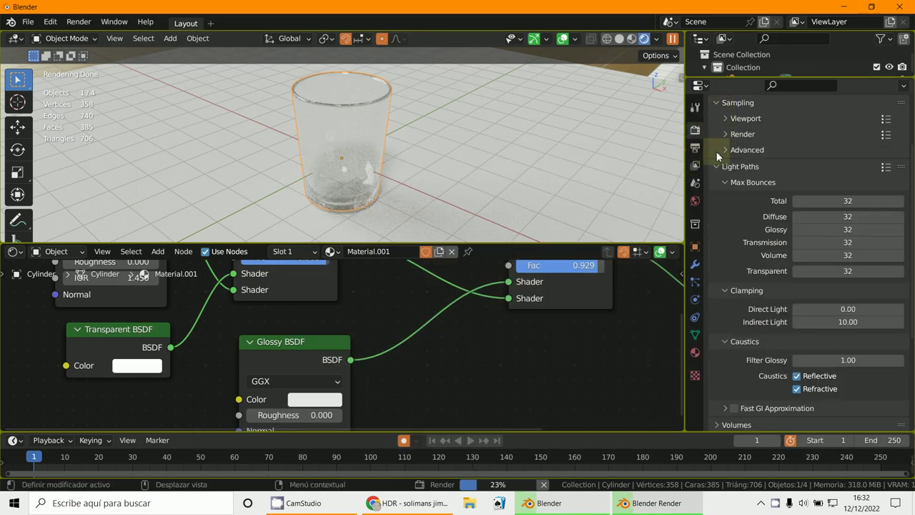
pyautogui.scroll(3, 721, 143)
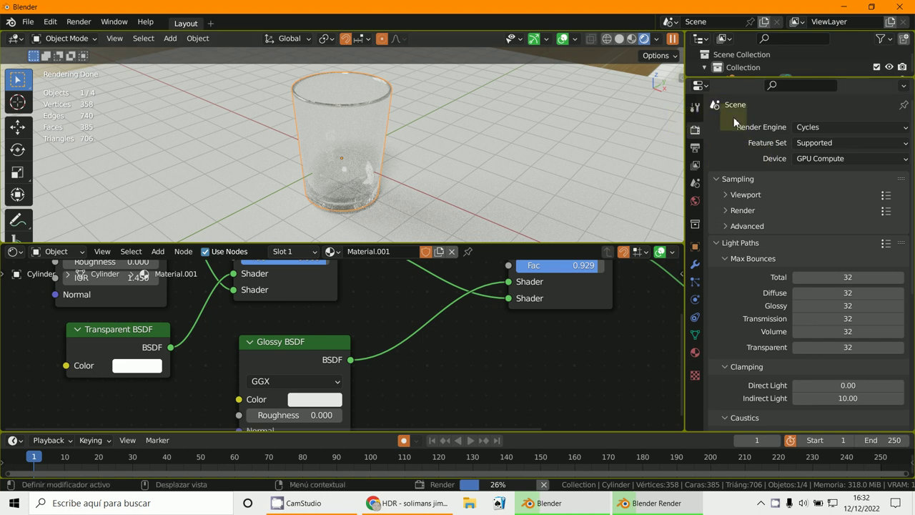
pyautogui.click(730, 210)
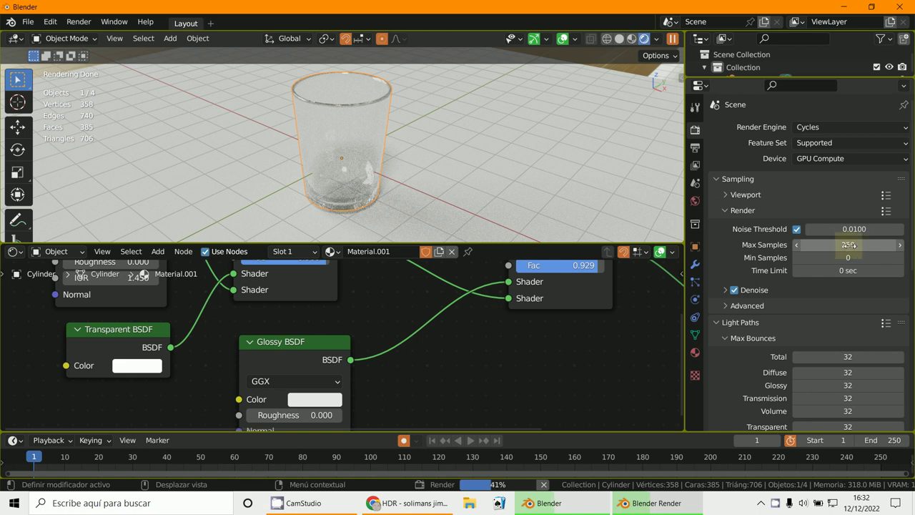
pyautogui.click(727, 289)
pyautogui.scroll(-1, 744, 297)
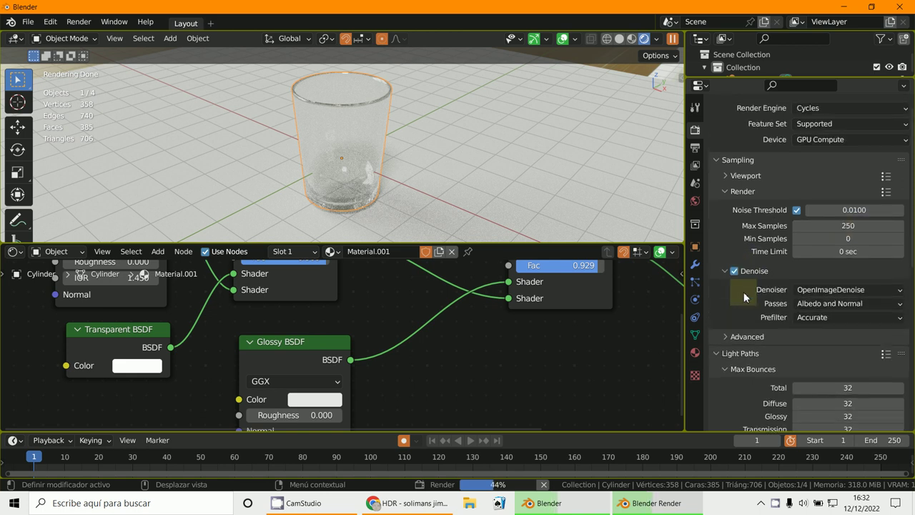
pyautogui.click(825, 318)
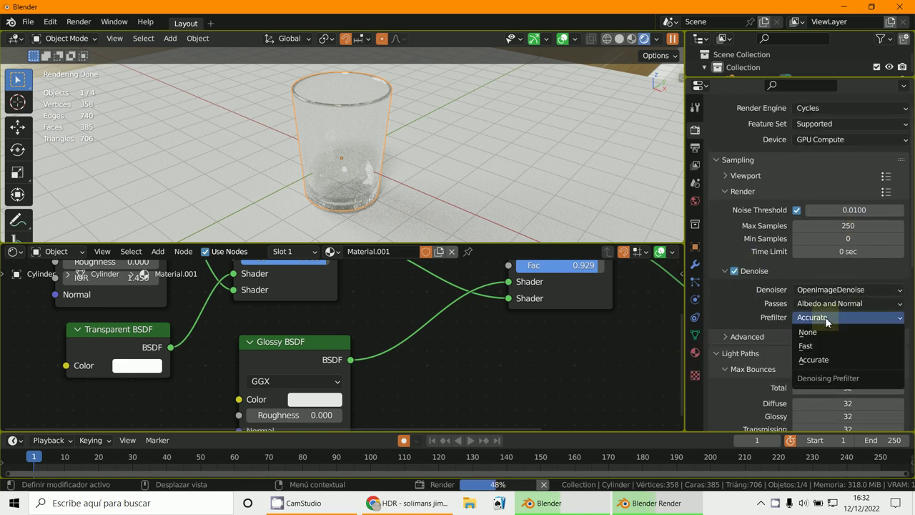
pyautogui.click(829, 317)
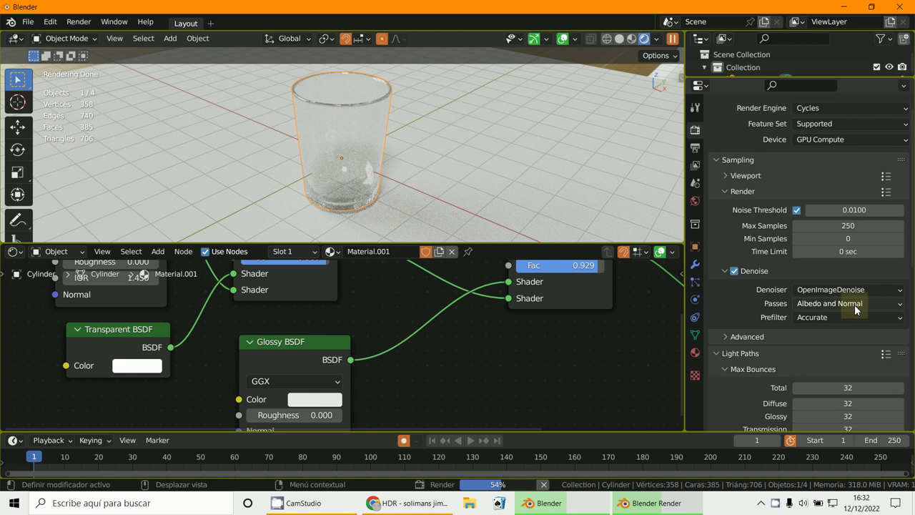
pyautogui.click(855, 306)
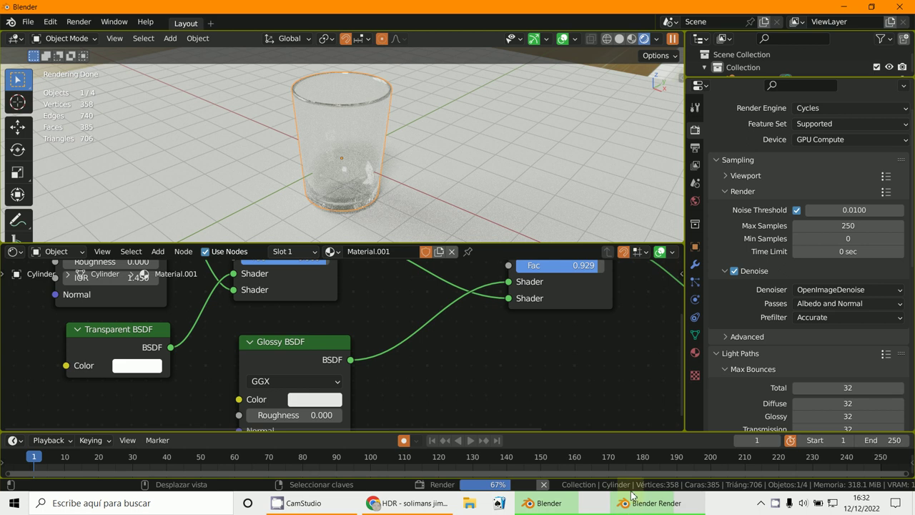
# Step: Check the running render of the glass and cancel it
pyautogui.moveTo(657, 511)
pyautogui.click(620, 374)
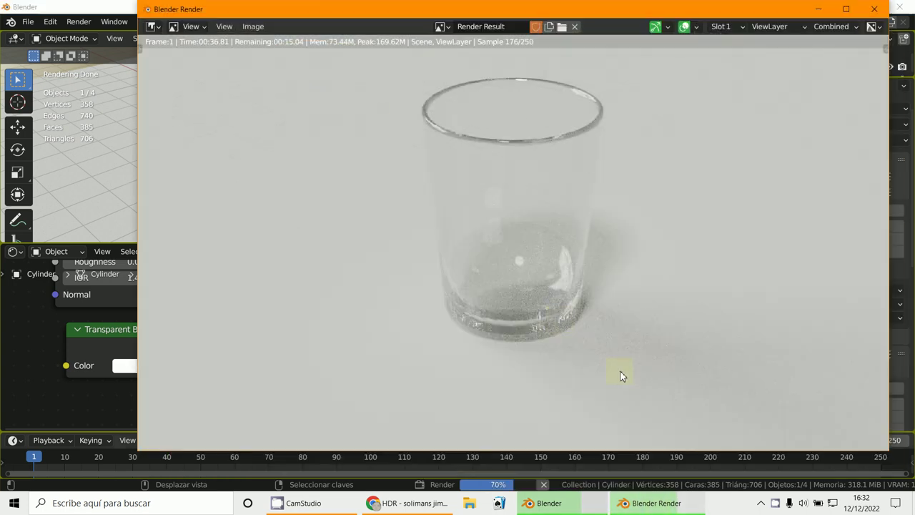
pyautogui.press('Escape')
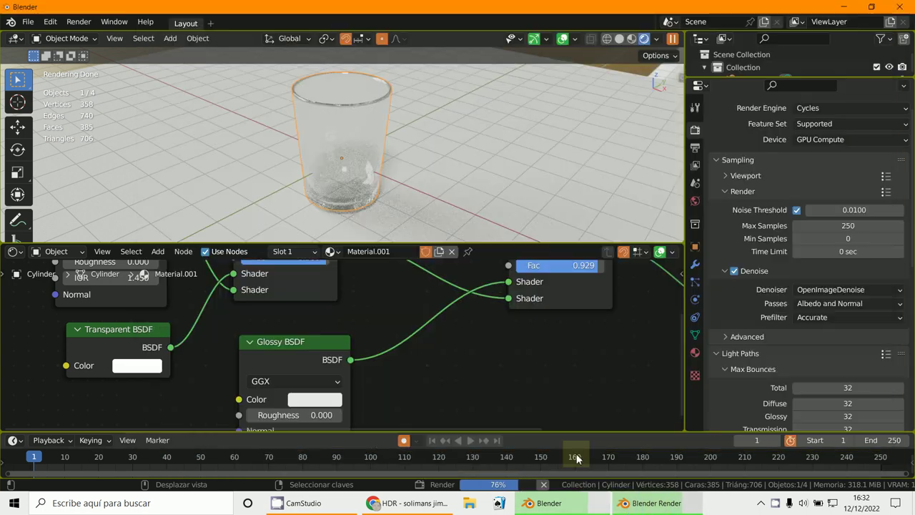
# Step: Create a new material for the ground plane and set its viewport display color to a yellow-orange
pyautogui.click(456, 190)
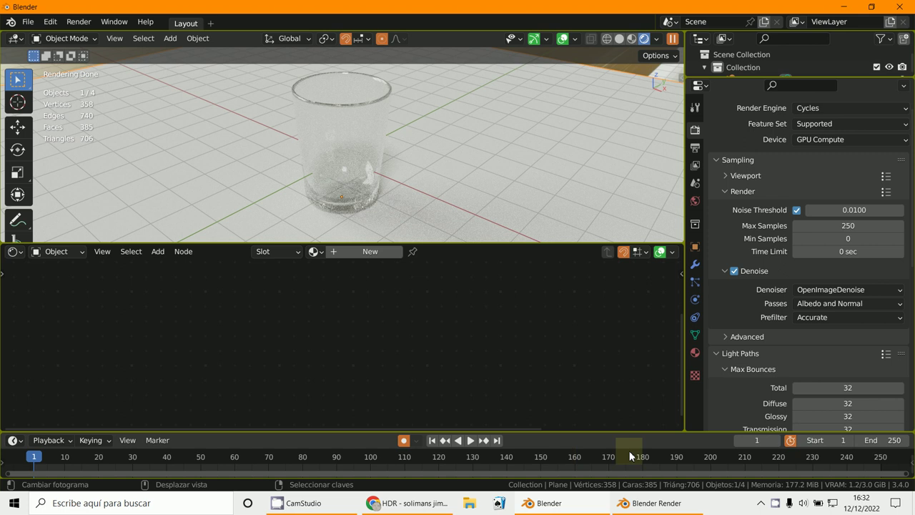
pyautogui.click(695, 353)
pyautogui.click(797, 183)
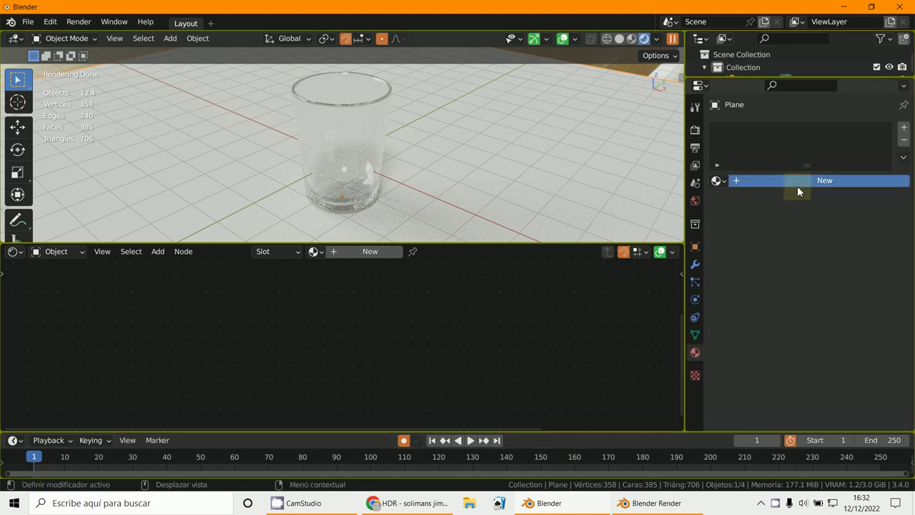
pyautogui.click(819, 219)
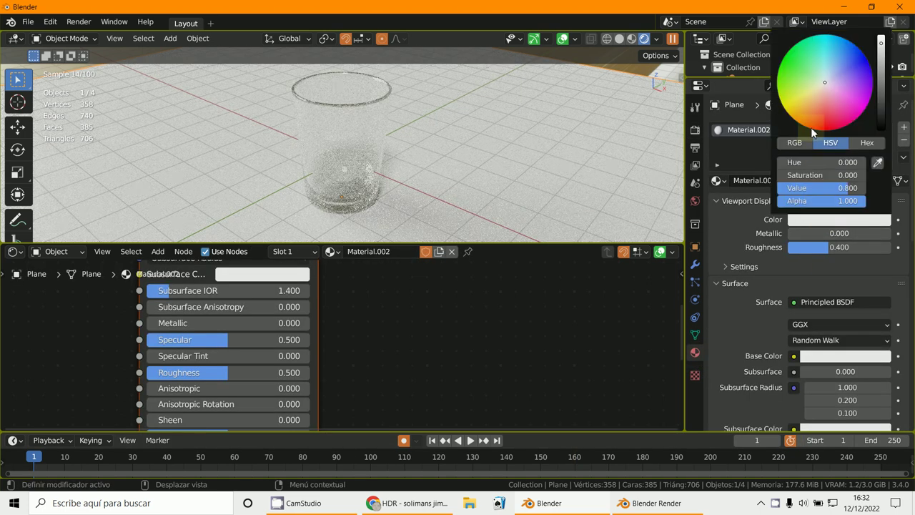
pyautogui.click(807, 106)
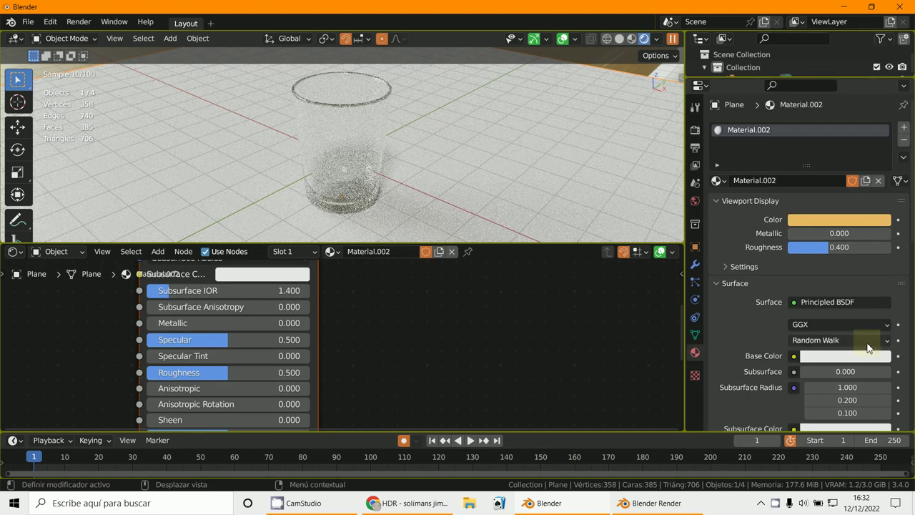
# Step: Sample the yellow-orange viewport display color into the plane material's Base Color and render the image
pyautogui.click(865, 360)
pyautogui.click(879, 297)
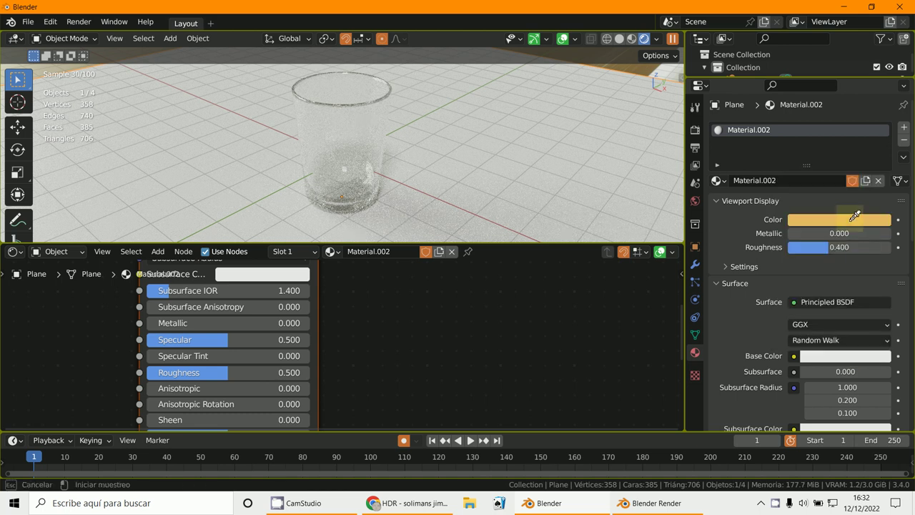
pyautogui.click(853, 215)
pyautogui.press('F12')
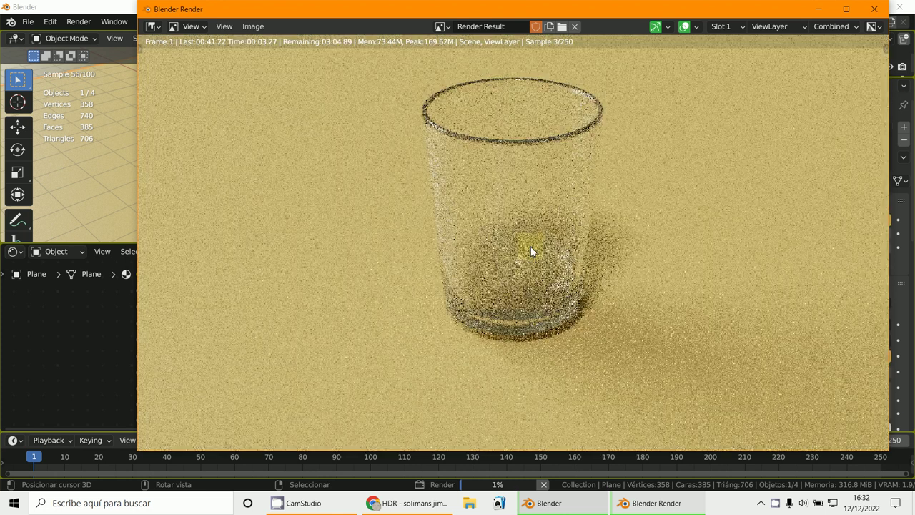
# Step: Set the world's HDR projection to Equirectangular to compare the lighting, and switch it back to Mirror Ball
pyautogui.scroll(1, 530, 248)
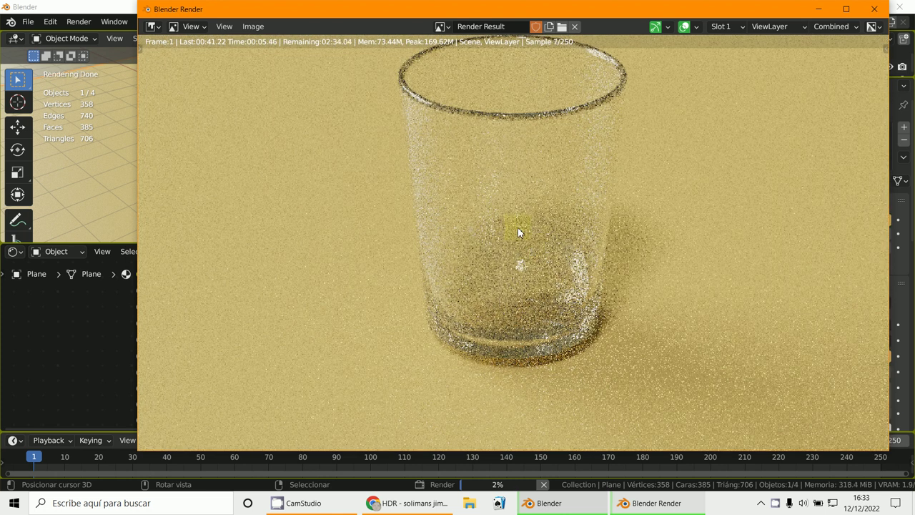
pyautogui.click(818, 9)
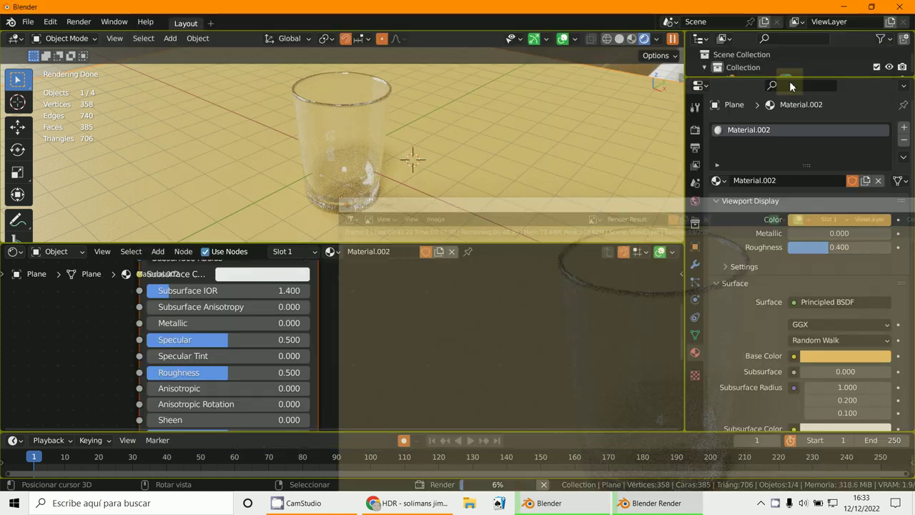
pyautogui.click(695, 200)
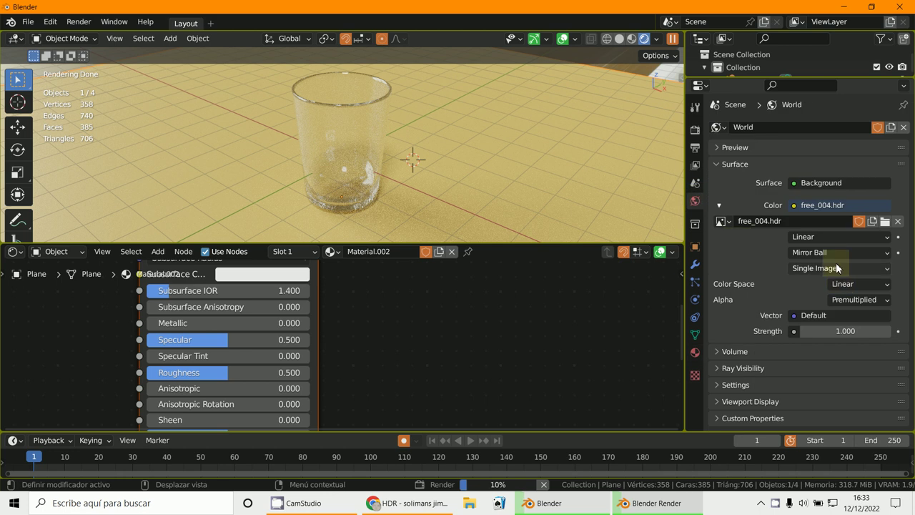
pyautogui.click(816, 251)
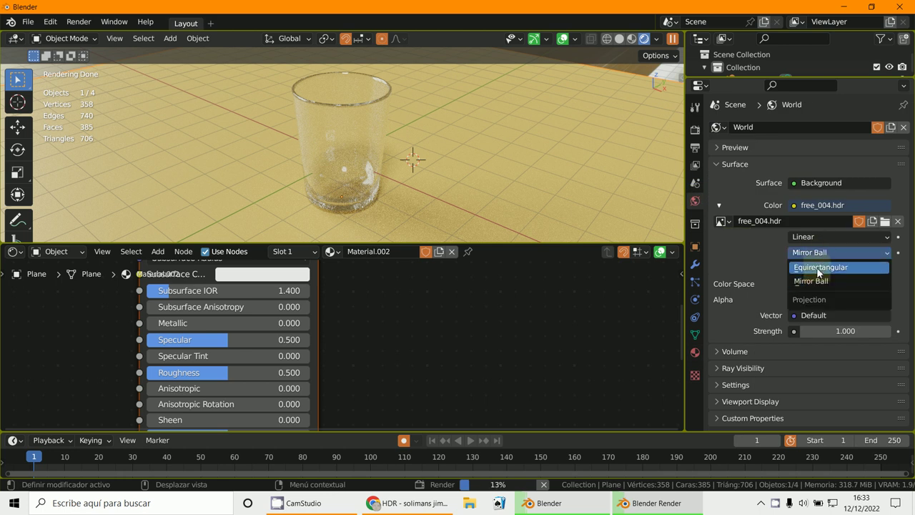
pyautogui.click(819, 270)
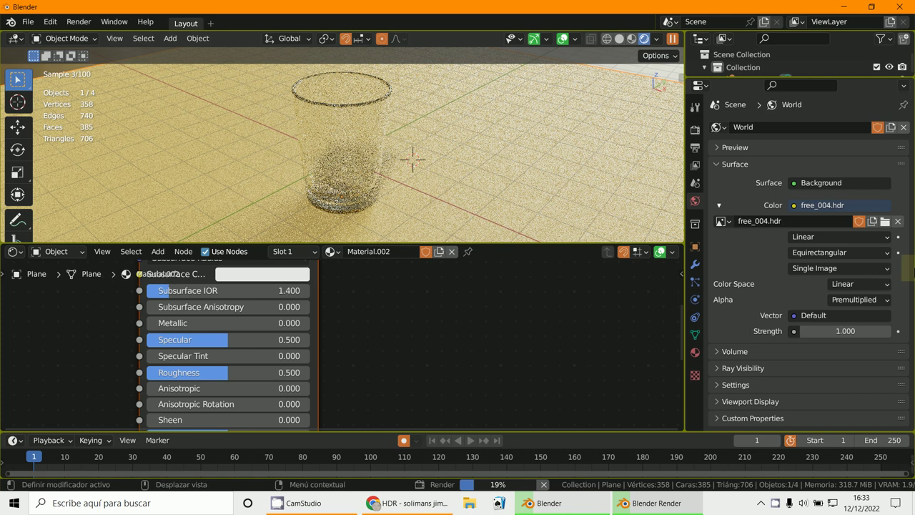
pyautogui.click(822, 251)
pyautogui.click(820, 280)
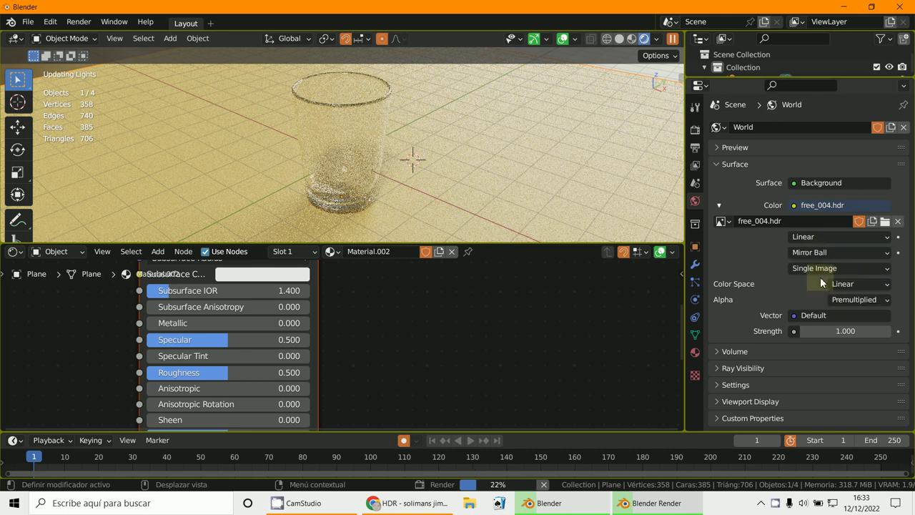
pyautogui.click(861, 300)
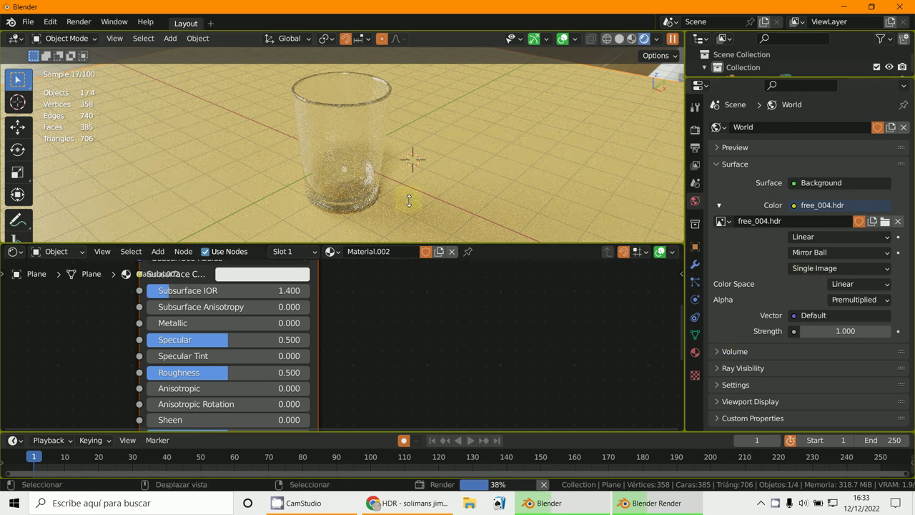
# Step: Select the glass and examine its mixed shader node setup and its appearance in the rendered viewport
pyautogui.click(333, 193)
pyautogui.scroll(-4, 400, 380)
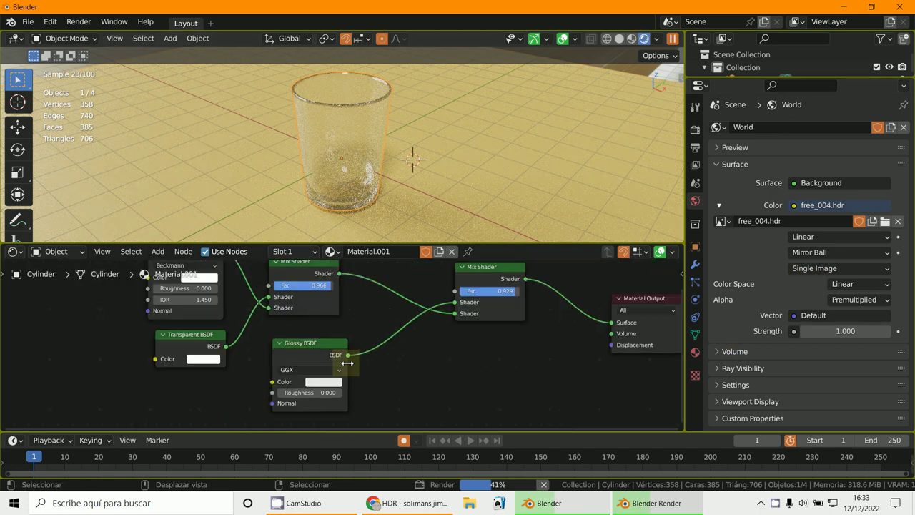
pyautogui.moveTo(400, 379); pyautogui.dragTo(383, 394, button='middle')
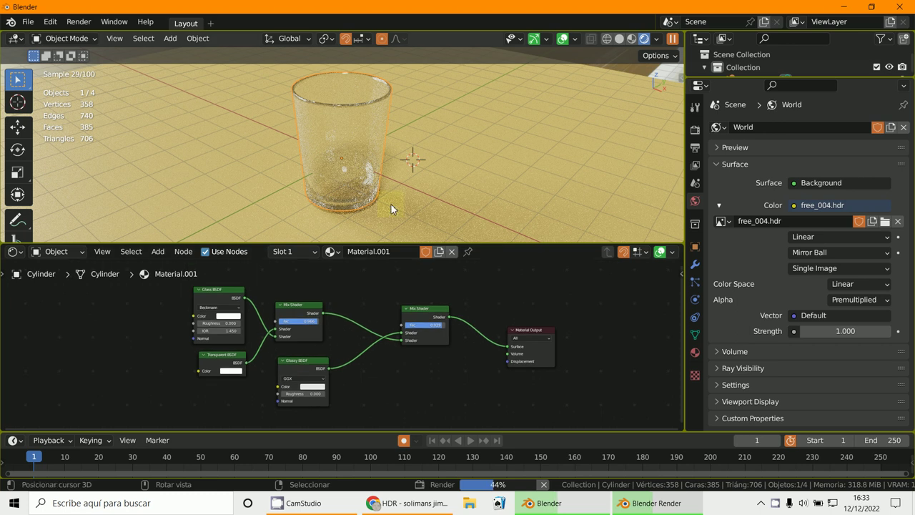
pyautogui.scroll(1, 358, 366)
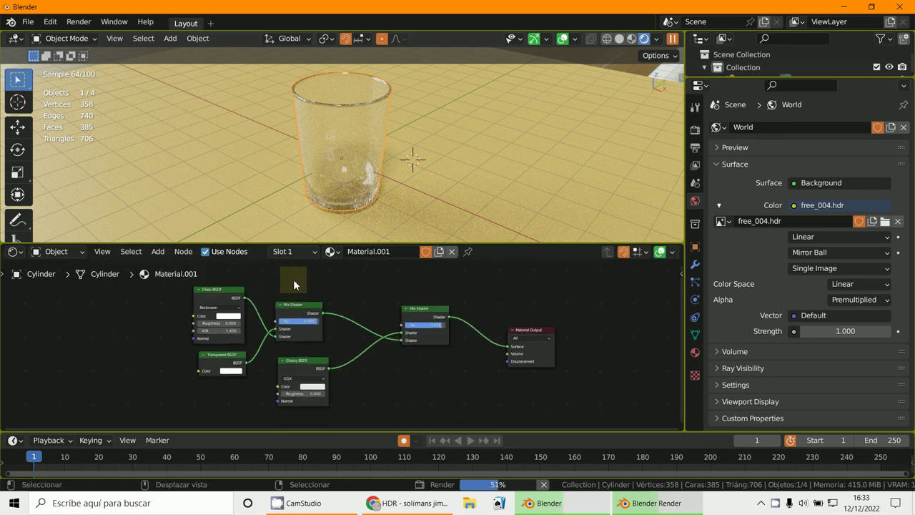
pyautogui.scroll(1, 381, 341)
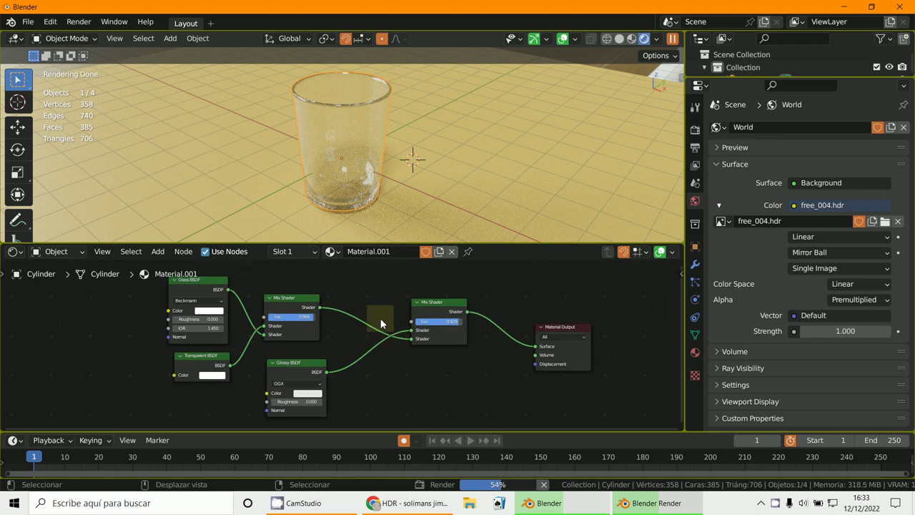
pyautogui.scroll(1, 381, 320)
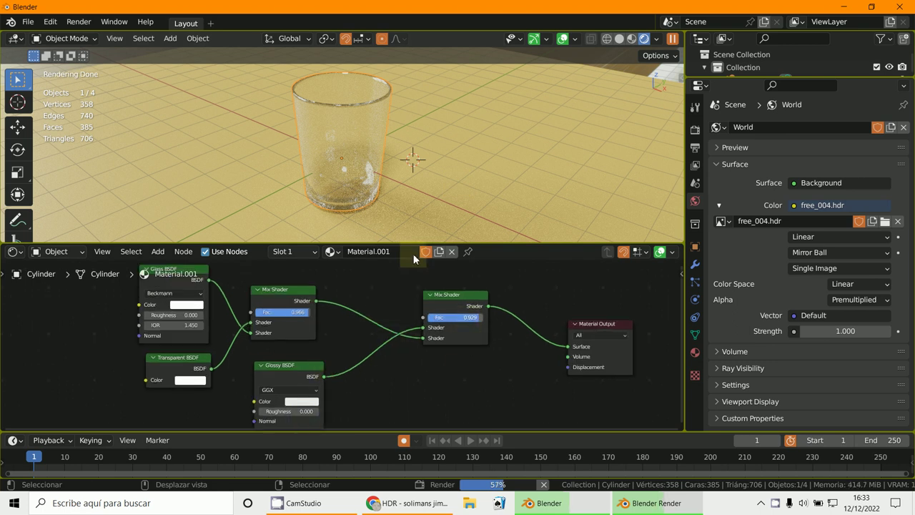
pyautogui.scroll(2, 382, 204)
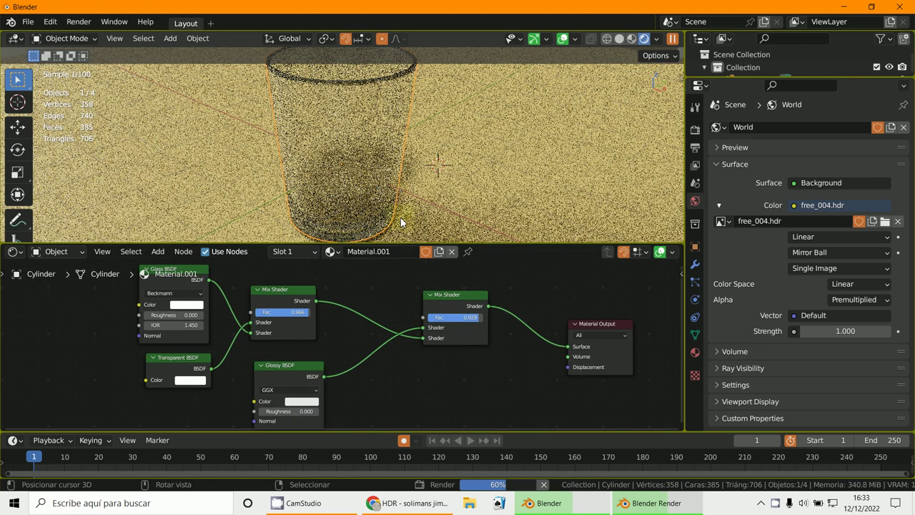
pyautogui.scroll(-4, 404, 215)
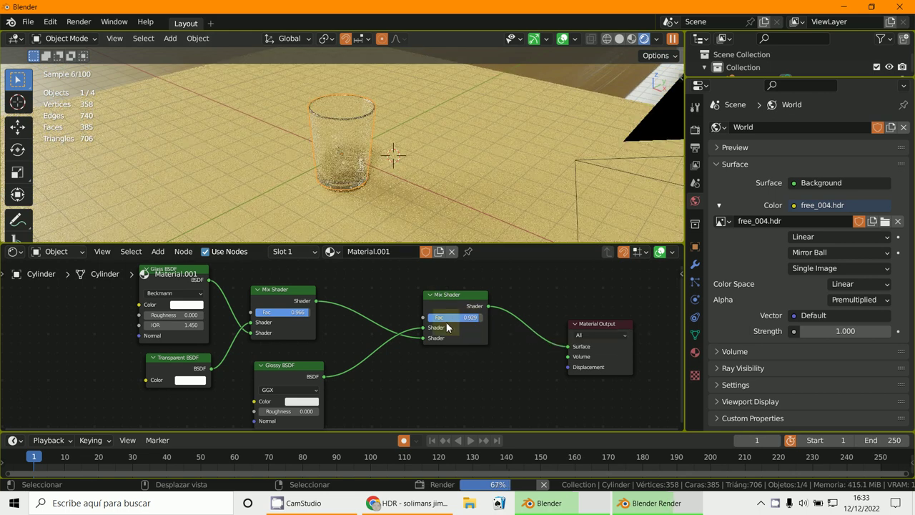
pyautogui.click(303, 503)
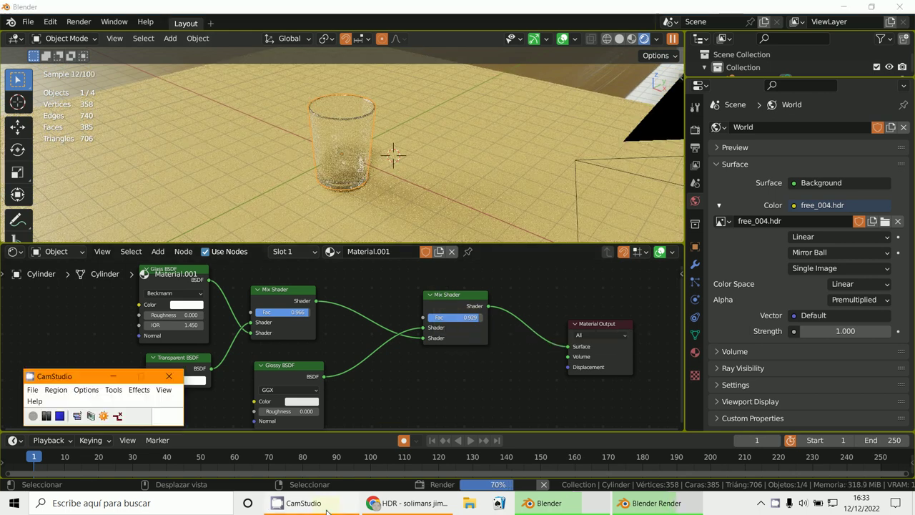